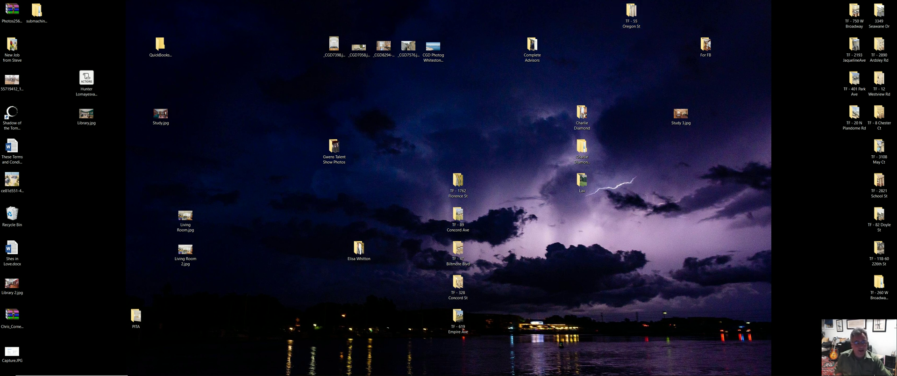
Switch to Lightroom and select photos 2, 3, 5, 7, 9, 10 and 11 of the house shoot.
{"action": "left_click", "coordinate": [249, 372]}
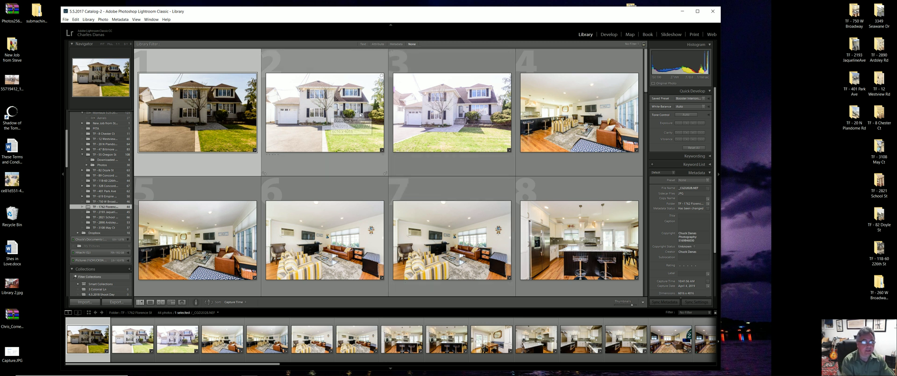
{"action": "left_click", "coordinate": [314, 118]}
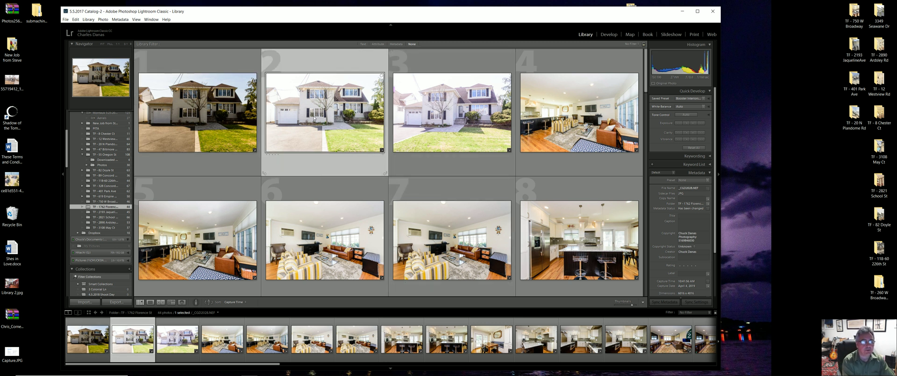
{"action": "left_click", "coordinate": [197, 240], "text": "ctrl"}
{"action": "left_click", "coordinate": [449, 250], "text": "ctrl"}
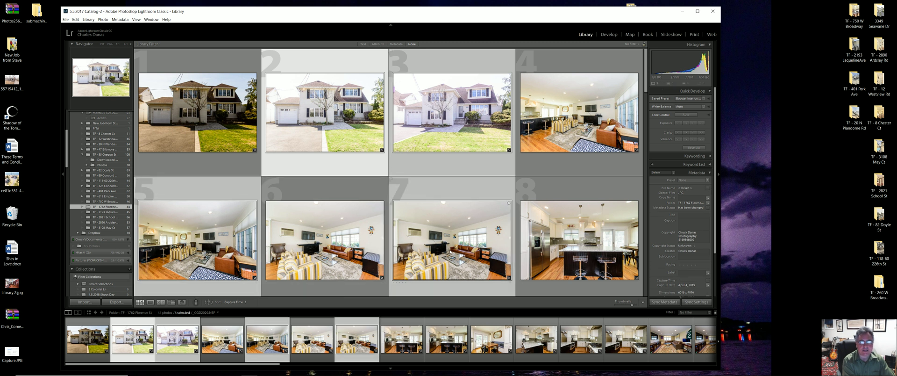
{"action": "scroll", "coordinate": [450, 250], "scroll_direction": "down", "scroll_amount": 2}
{"action": "left_click", "coordinate": [201, 231], "text": "ctrl"}
{"action": "left_click", "coordinate": [380, 242], "text": "ctrl"}
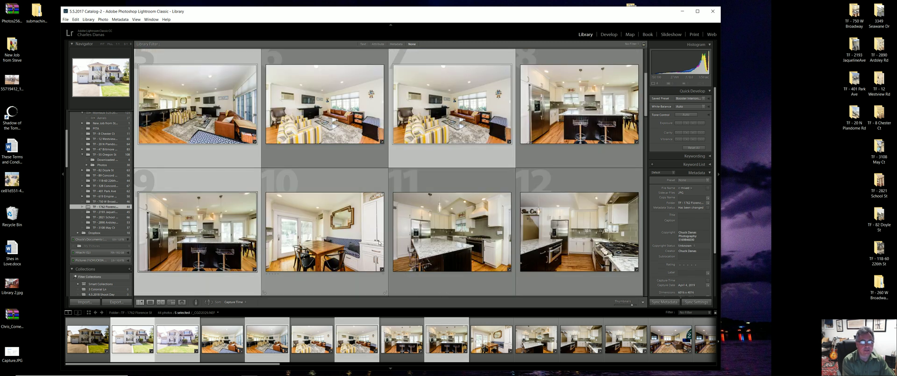
{"action": "left_click", "coordinate": [444, 233], "text": "ctrl"}
{"action": "scroll", "coordinate": [327, 225], "scroll_direction": "down", "scroll_amount": 1}
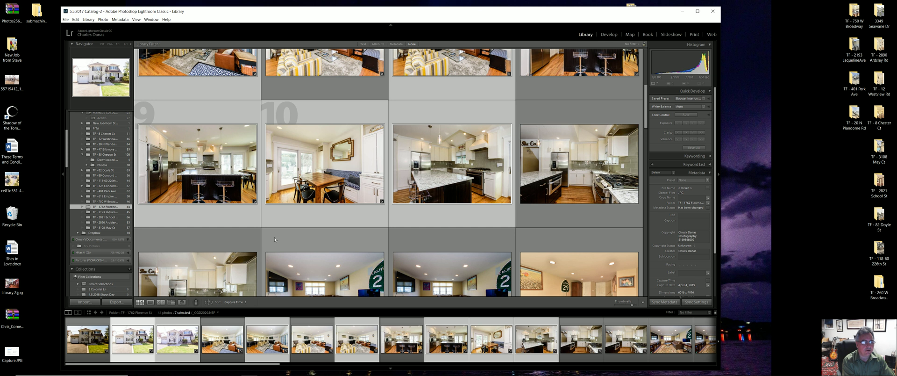
Extend the selection with photos 13, 15, 17, 19 and 21, covering the kitchen, den, bathroom and bedroom.
{"action": "scroll", "coordinate": [274, 239], "scroll_direction": "down", "scroll_amount": 1}
{"action": "left_click", "coordinate": [206, 224], "text": "ctrl"}
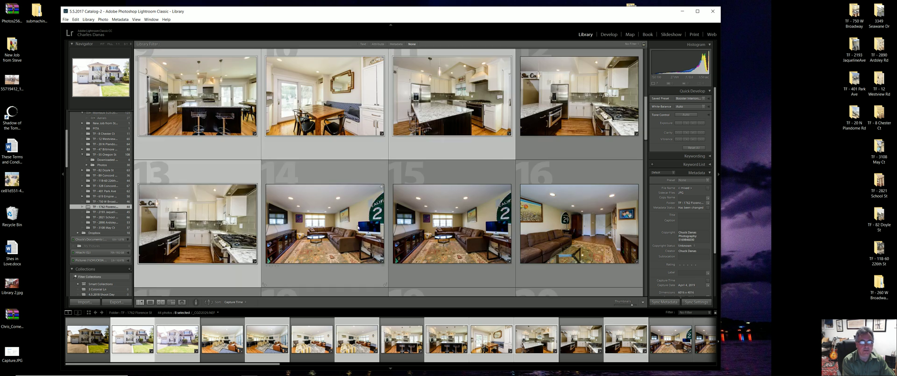
{"action": "left_click", "coordinate": [469, 228], "text": "ctrl"}
{"action": "scroll", "coordinate": [469, 228], "scroll_direction": "down", "scroll_amount": 1}
{"action": "left_click", "coordinate": [196, 261], "text": "ctrl"}
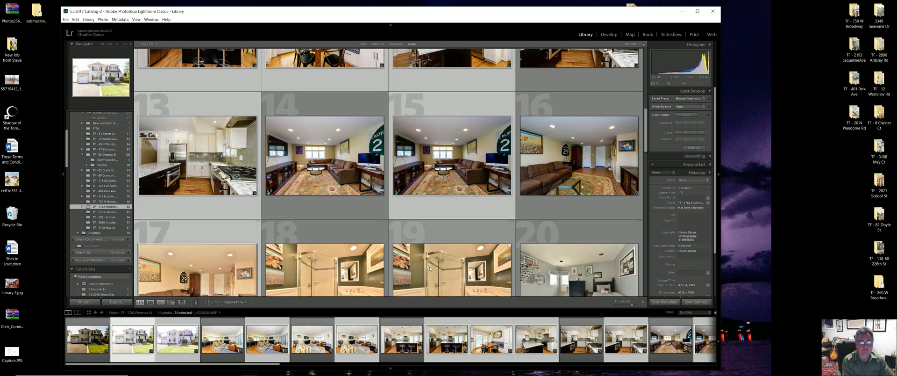
{"action": "left_click", "coordinate": [430, 268], "text": "ctrl"}
{"action": "scroll", "coordinate": [430, 268], "scroll_direction": "down", "scroll_amount": 2}
{"action": "left_click", "coordinate": [196, 210], "text": "ctrl"}
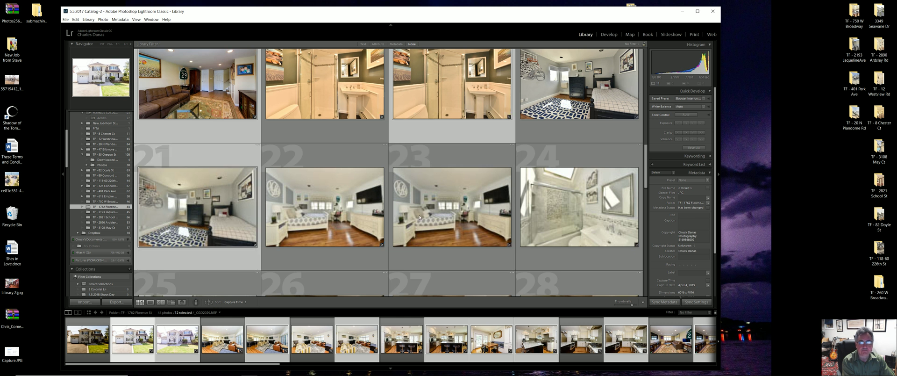
Extend the selection with bedroom and bathroom photos 23, 25, 30 and 34.
{"action": "left_click", "coordinate": [420, 216], "text": "ctrl"}
{"action": "scroll", "coordinate": [419, 216], "scroll_direction": "down", "scroll_amount": 1}
{"action": "left_click", "coordinate": [197, 262], "text": "ctrl"}
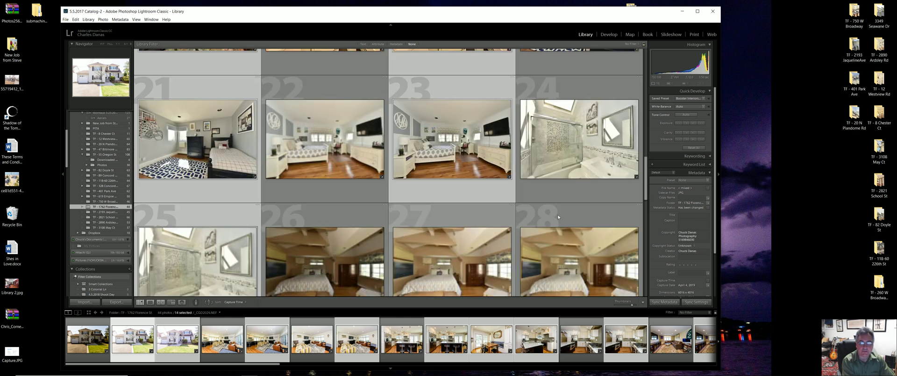
{"action": "scroll", "coordinate": [558, 217], "scroll_direction": "down", "scroll_amount": 1}
{"action": "left_click", "coordinate": [448, 197], "text": "ctrl"}
{"action": "scroll", "coordinate": [449, 196], "scroll_direction": "down", "scroll_amount": 1}
{"action": "left_click", "coordinate": [302, 253], "text": "ctrl"}
{"action": "scroll", "coordinate": [470, 227], "scroll_direction": "down", "scroll_amount": 1}
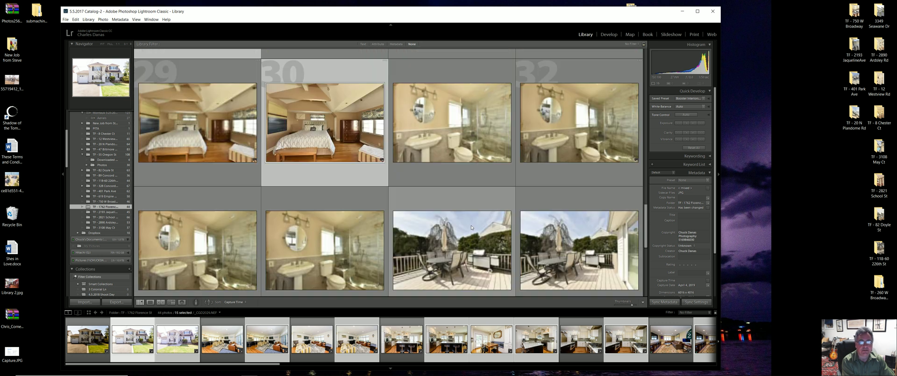
{"action": "left_click", "coordinate": [307, 250], "text": "ctrl"}
Extend the selection with deck and backyard photos 36, 37, 40, 43 and 44.
{"action": "scroll", "coordinate": [307, 250], "scroll_direction": "down", "scroll_amount": 1}
{"action": "left_click", "coordinate": [535, 202], "text": "ctrl"}
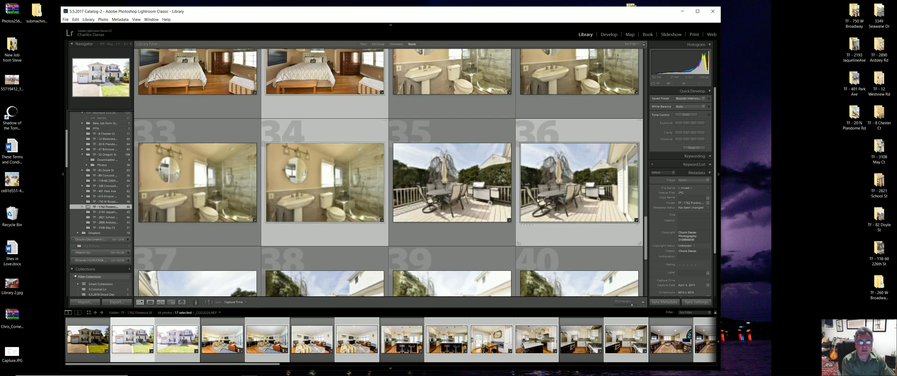
{"action": "scroll", "coordinate": [536, 202], "scroll_direction": "down", "scroll_amount": 1}
{"action": "left_click", "coordinate": [196, 233], "text": "ctrl"}
{"action": "scroll", "coordinate": [490, 243], "scroll_direction": "down", "scroll_amount": 2}
{"action": "left_click", "coordinate": [196, 234], "text": "ctrl"}
{"action": "left_click", "coordinate": [342, 238], "text": "ctrl"}
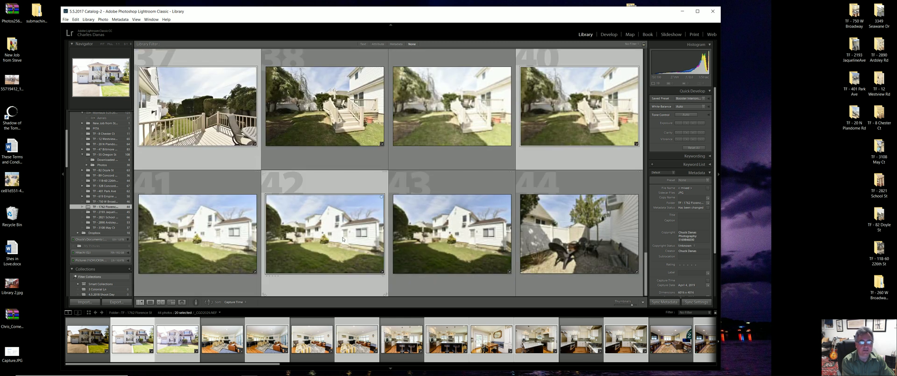
{"action": "left_click", "coordinate": [562, 214], "text": "ctrl"}
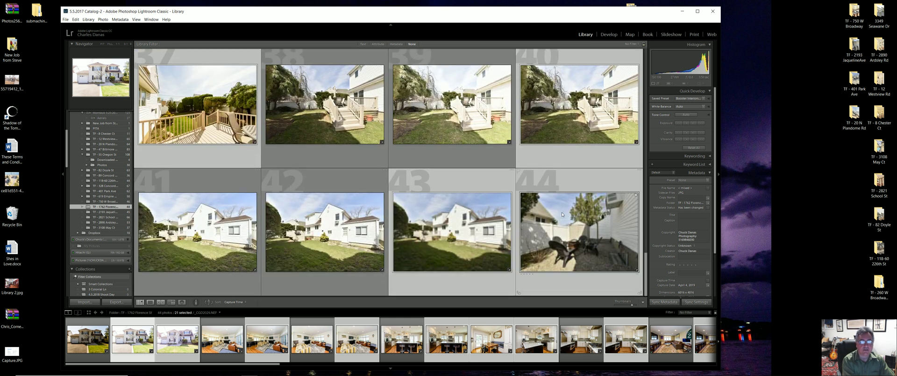
Add the selected house photos to the Quick Collection and open that collection.
{"action": "right_click", "coordinate": [551, 227]}
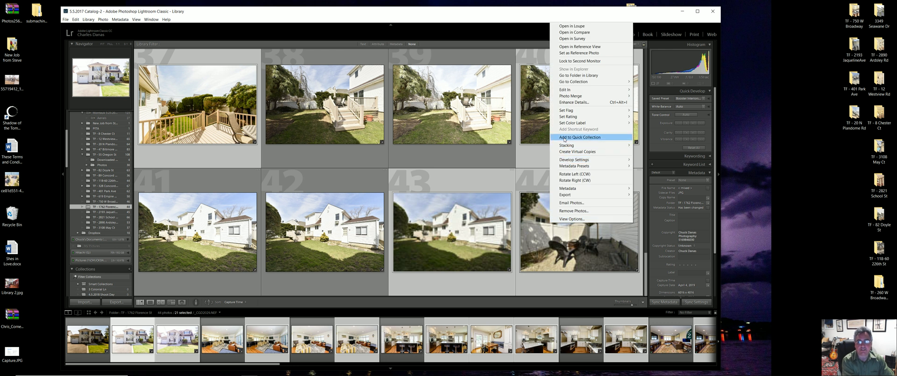
{"action": "left_click", "coordinate": [564, 139]}
{"action": "scroll", "coordinate": [94, 140], "scroll_direction": "up", "scroll_amount": 5}
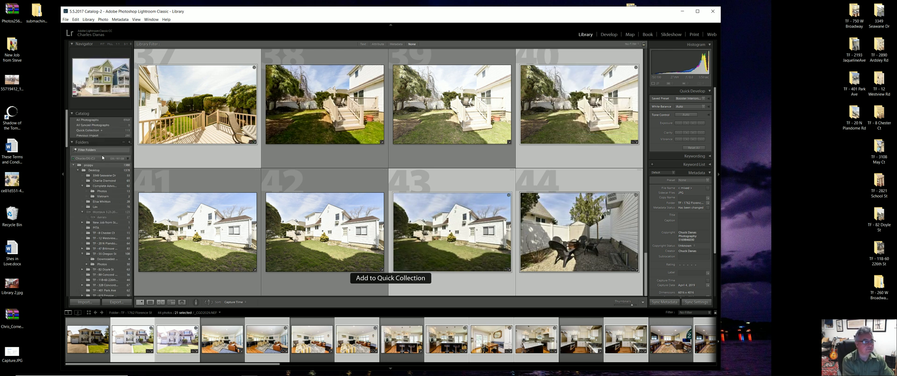
{"action": "left_click", "coordinate": [86, 131]}
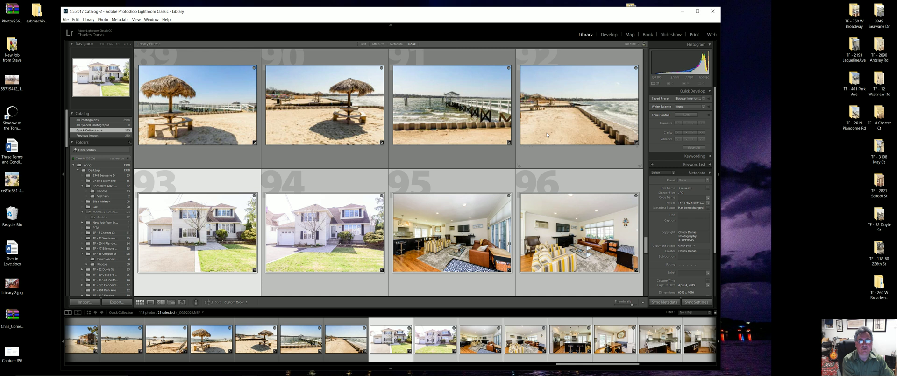
Remove photos 6 through 92, left from earlier shoots, from the Quick Collection while keeping the five portraits.
{"action": "scroll", "coordinate": [546, 134], "scroll_direction": "up", "scroll_amount": 2}
{"action": "scroll", "coordinate": [546, 134], "scroll_direction": "up", "scroll_amount": 15}
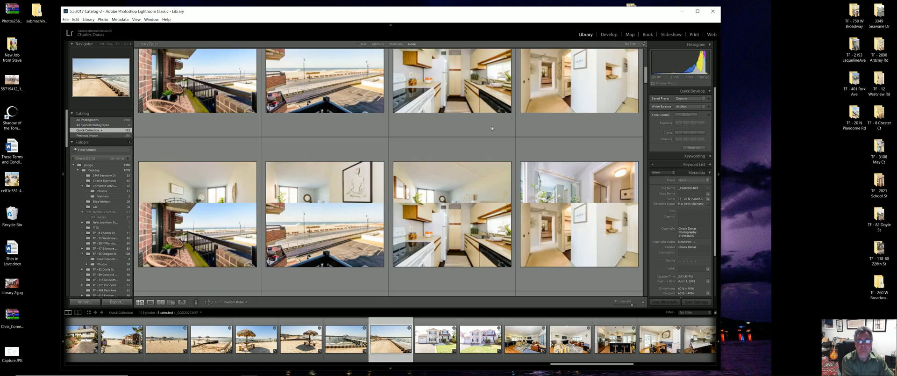
{"action": "key", "text": "ctrl+a"}
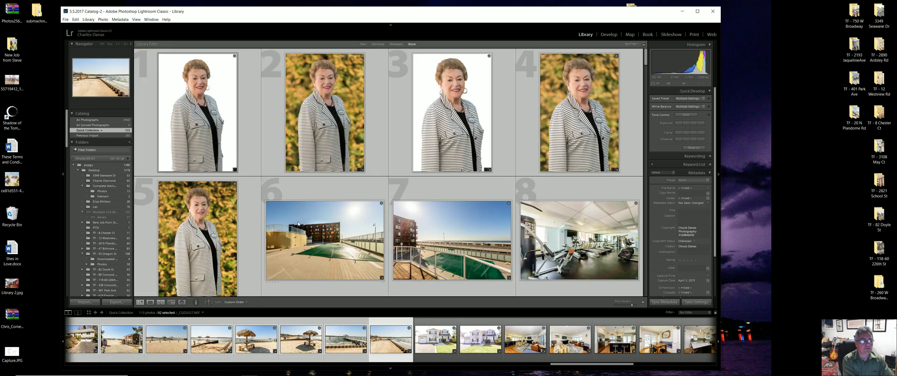
{"action": "key", "text": "slash"}
{"action": "key", "text": "slash"}
{"action": "key", "text": "slash"}
{"action": "key", "text": "slash"}
{"action": "key", "text": "slash"}
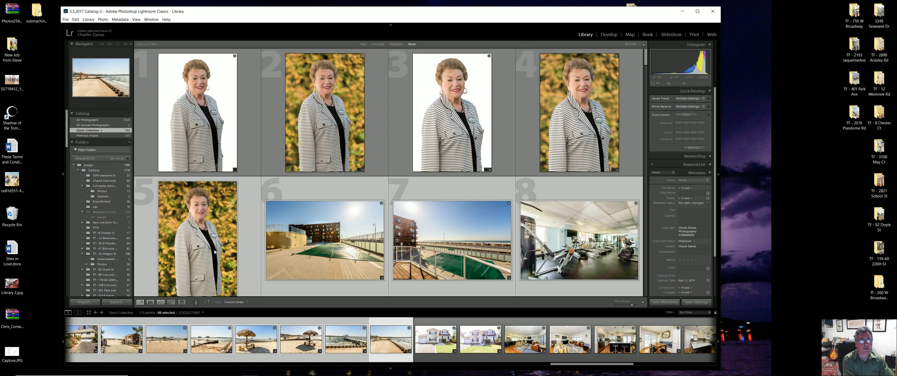
{"action": "right_click", "coordinate": [280, 232]}
{"action": "left_click", "coordinate": [308, 221]}
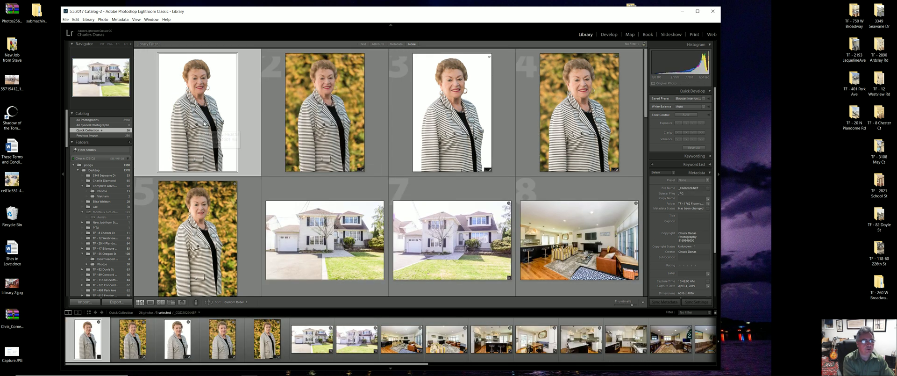
Create a collection named after the portrait client that includes the five selected portraits.
{"action": "scroll", "coordinate": [112, 196], "scroll_direction": "down", "scroll_amount": 5}
{"action": "left_click", "coordinate": [129, 170]}
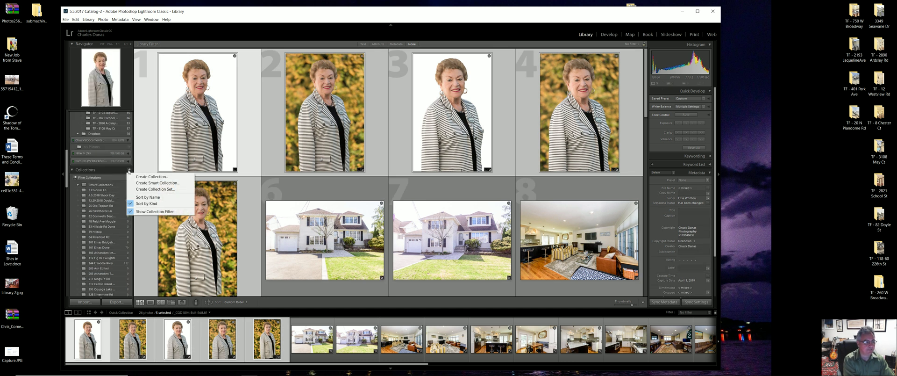
{"action": "left_click", "coordinate": [133, 176]}
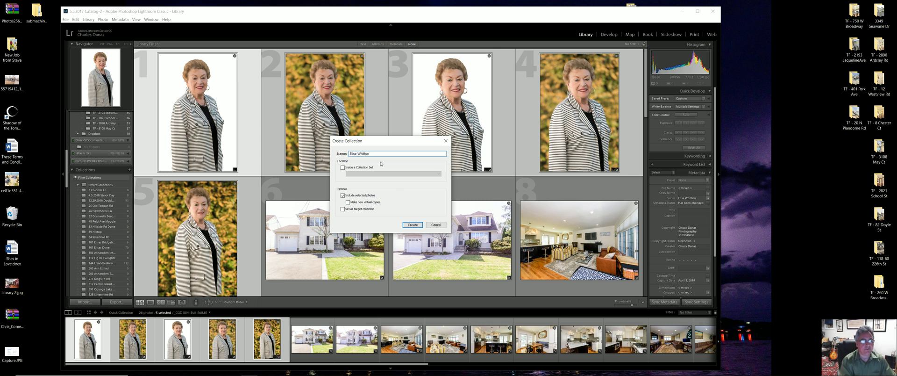
{"action": "left_click", "coordinate": [411, 225]}
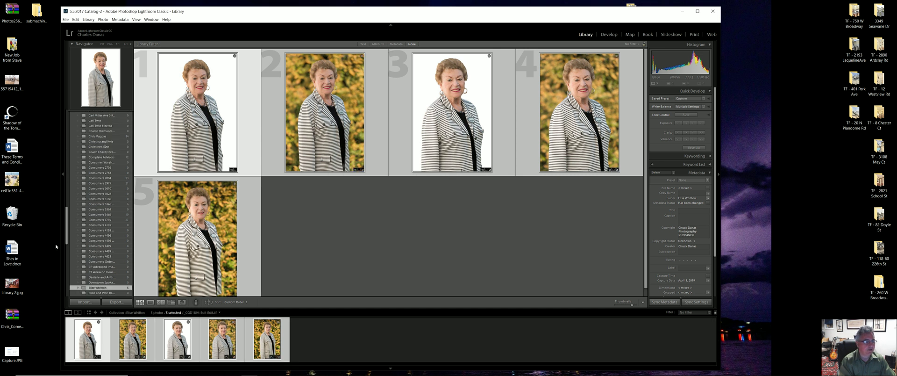
Return to the Quick Collection and remove the five portraits from it.
{"action": "scroll", "coordinate": [93, 269], "scroll_direction": "up", "scroll_amount": 15}
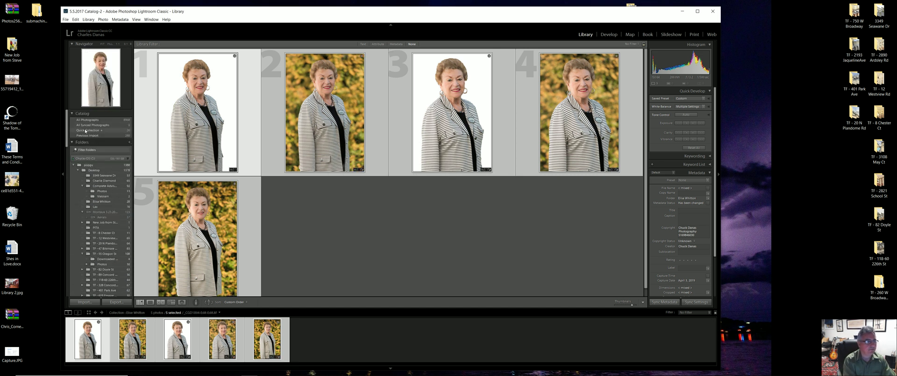
{"action": "left_click", "coordinate": [84, 132]}
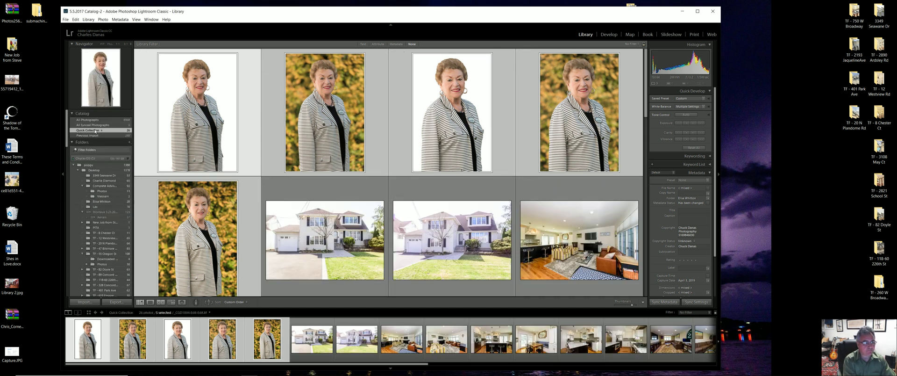
{"action": "right_click", "coordinate": [215, 127]}
{"action": "left_click", "coordinate": [250, 309]}
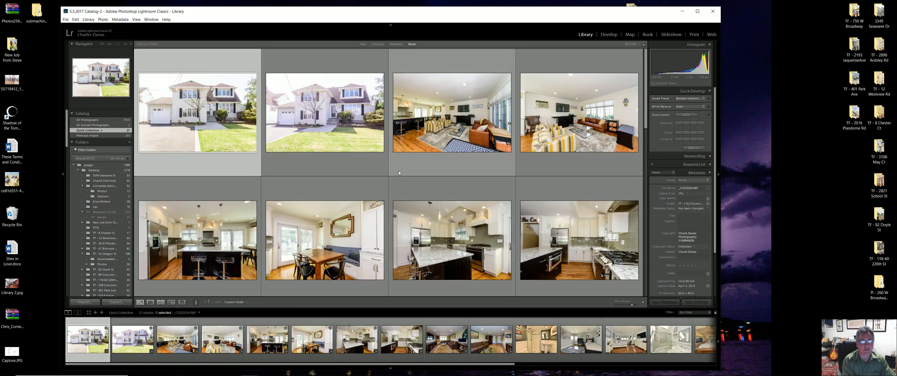
Open the first house exterior in Develop, lower its exposure and set the highlights to -100.
{"action": "left_click", "coordinate": [609, 35]}
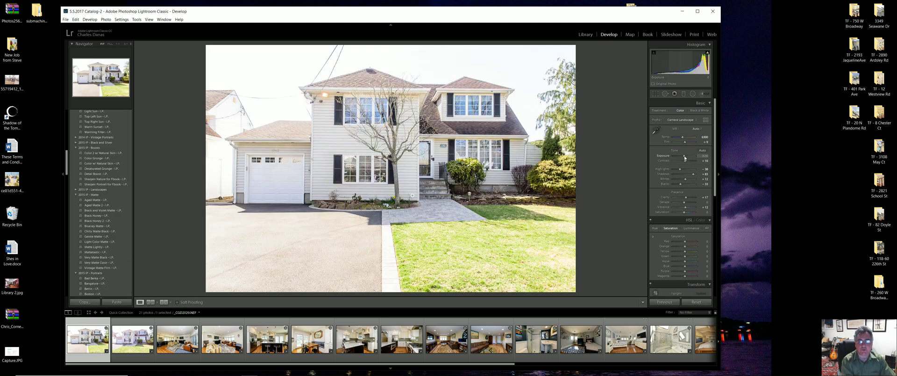
{"action": "left_click_drag", "start_coordinate": [683, 156], "coordinate": [692, 174]}
Darken the sky with a graduated filter of reduced exposure running diagonally from the photo's upper-left corner.
{"action": "left_click", "coordinate": [683, 94]}
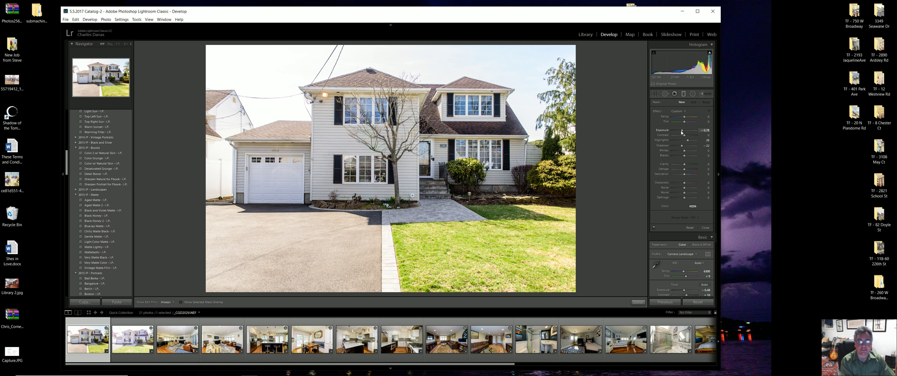
{"action": "left_click_drag", "start_coordinate": [235, 42], "coordinate": [328, 150]}
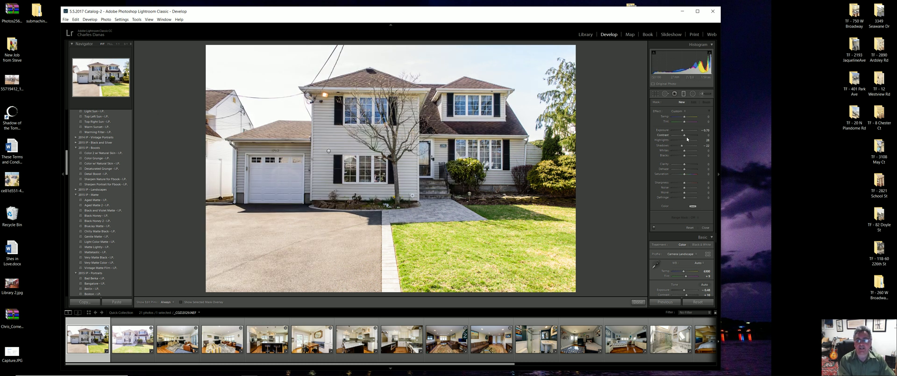
{"action": "key", "text": "m"}
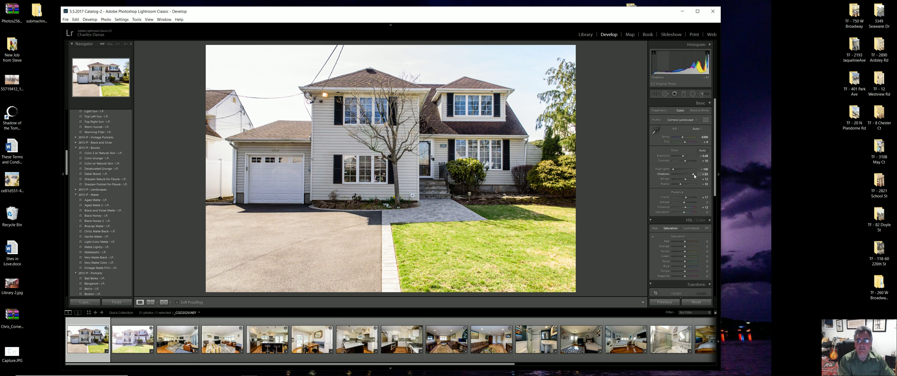
Raise the first exterior photo's shadows to +100 and reduce its yellow saturation.
{"action": "left_click_drag", "start_coordinate": [694, 175], "coordinate": [701, 174]}
{"action": "left_click", "coordinate": [683, 93]}
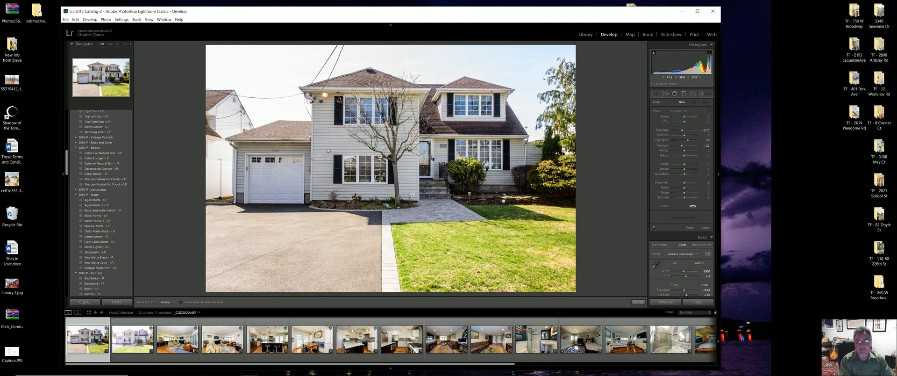
{"action": "left_click", "coordinate": [674, 93]}
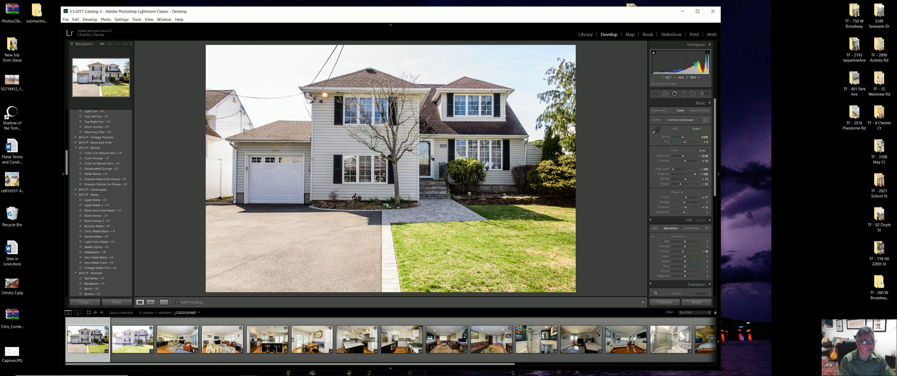
Open the second house exterior, reduce its exposure, raise the shadows to +100 and sample a custom white balance.
{"action": "key", "text": "Right"}
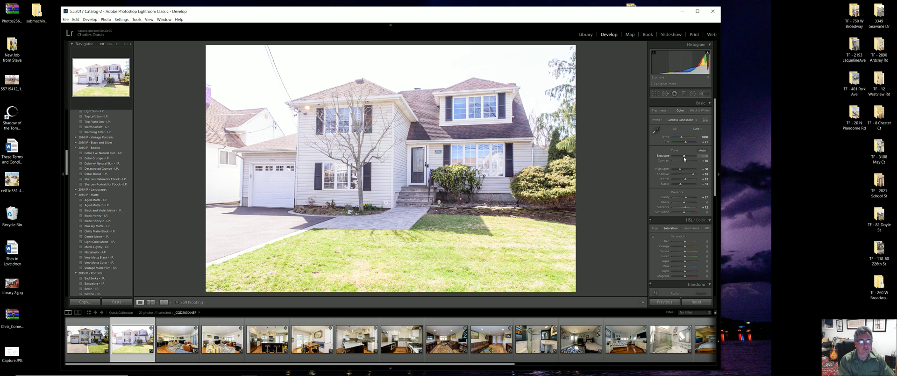
{"action": "left_click_drag", "start_coordinate": [684, 158], "coordinate": [696, 174]}
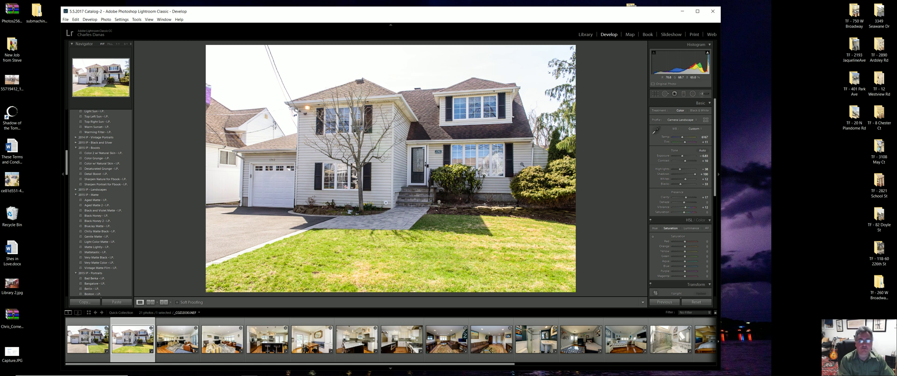
{"action": "left_click", "coordinate": [653, 130]}
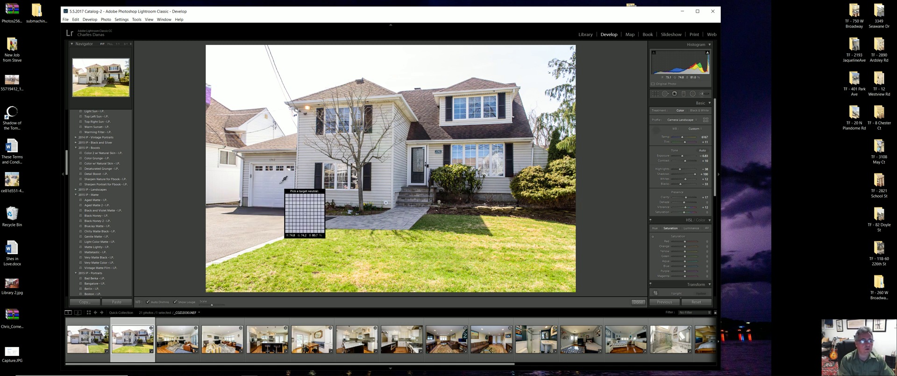
{"action": "key", "text": "Escape"}
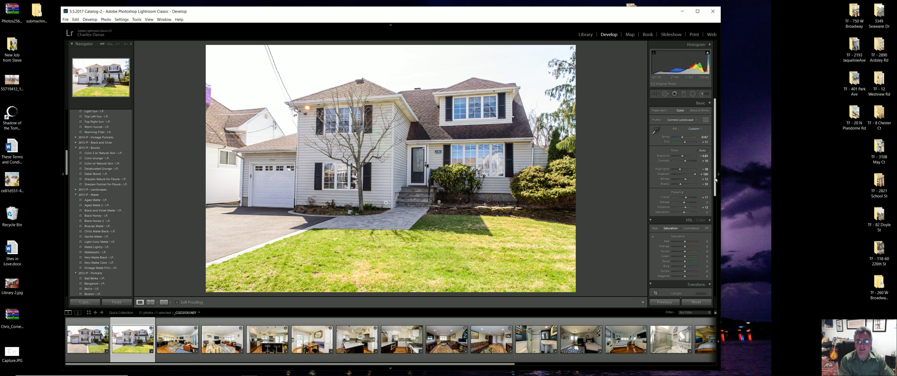
Straighten the second exterior with Auto Upright, set its exposure to -0.71 and lower the highlights.
{"action": "scroll", "coordinate": [687, 205], "scroll_direction": "down", "scroll_amount": 4}
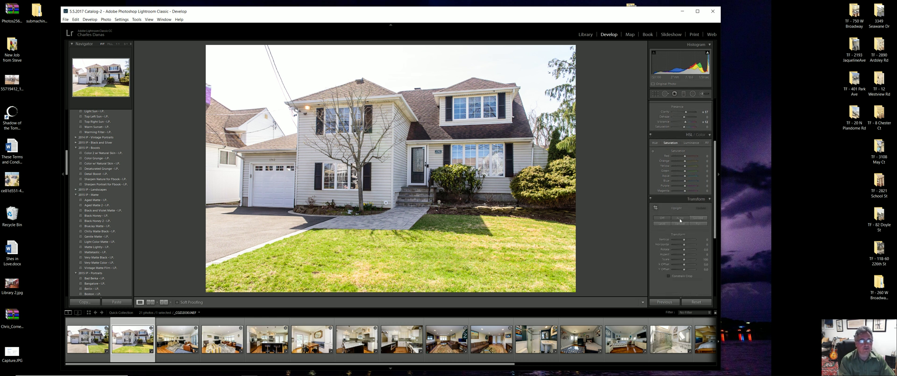
{"action": "left_click", "coordinate": [680, 219]}
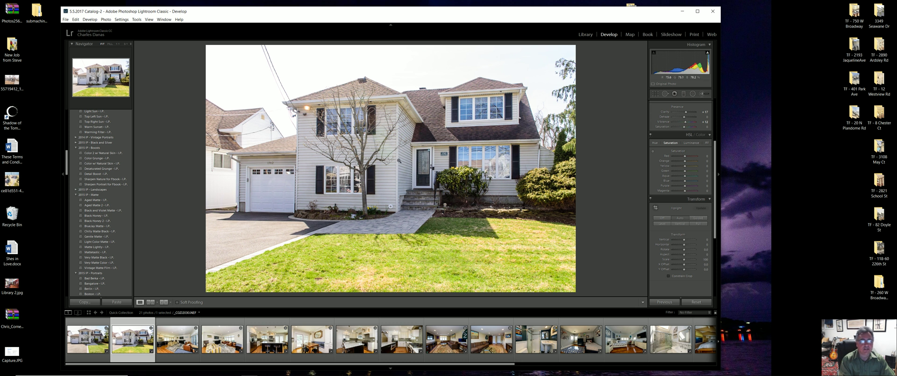
{"action": "scroll", "coordinate": [700, 191], "scroll_direction": "up", "scroll_amount": 4}
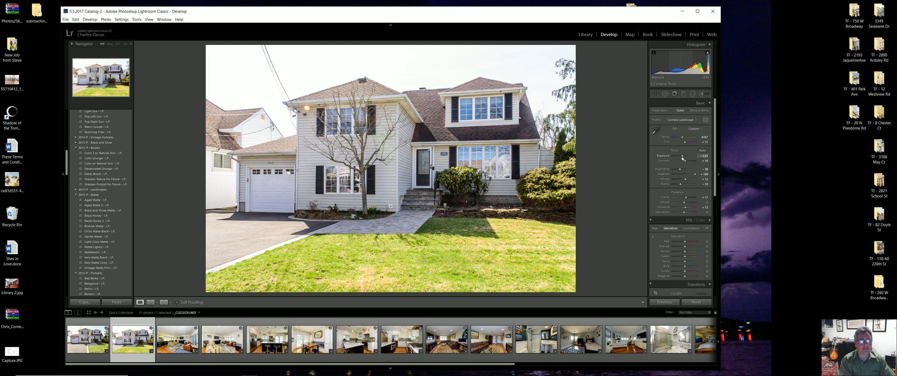
{"action": "left_click_drag", "start_coordinate": [682, 158], "coordinate": [683, 157]}
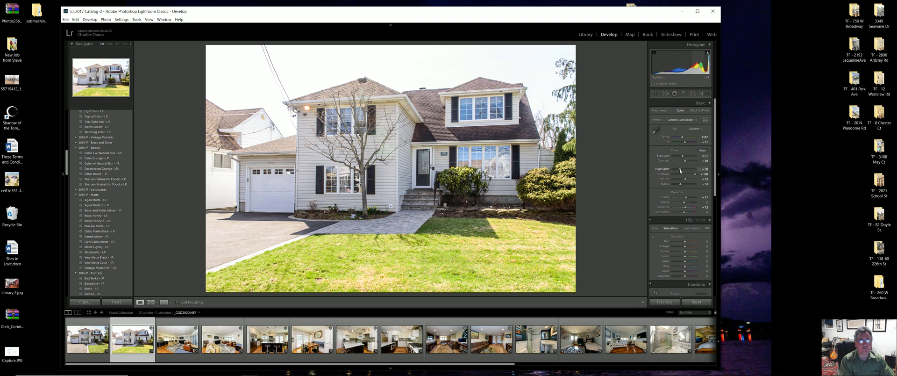
{"action": "left_click_drag", "start_coordinate": [675, 171], "coordinate": [678, 171]}
Darken the sky and the lawn with two graduated filters of reduced exposure, one from the photo's upper edge and one from its lower edge.
{"action": "left_click", "coordinate": [683, 94]}
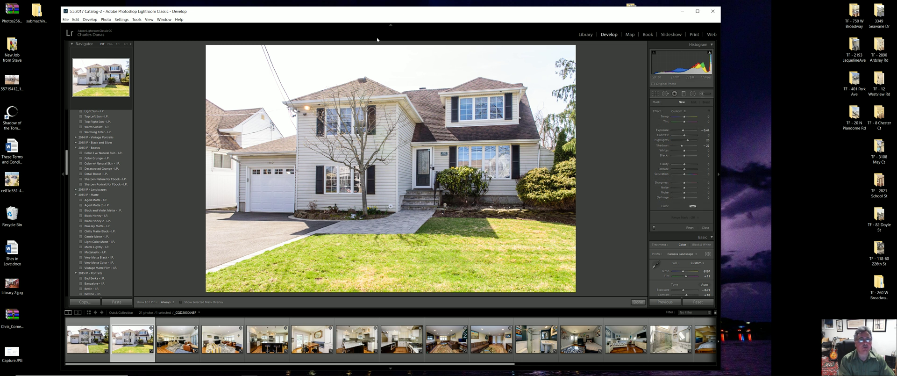
{"action": "left_click_drag", "start_coordinate": [383, 43], "coordinate": [385, 220]}
{"action": "key", "text": "Escape"}
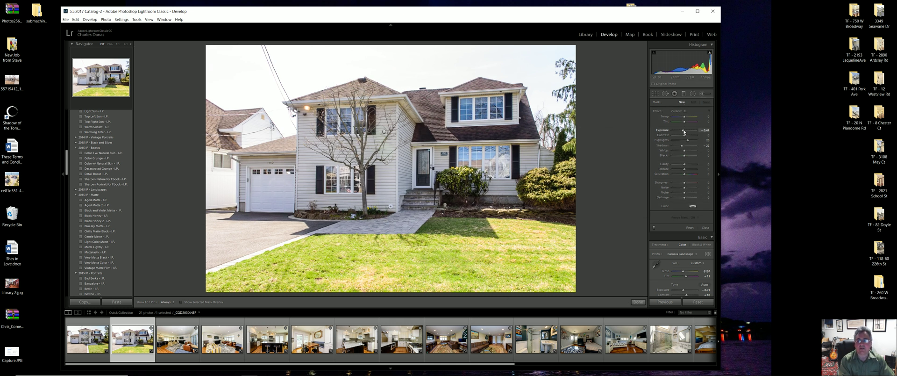
{"action": "left_click_drag", "start_coordinate": [432, 282], "coordinate": [420, 178]}
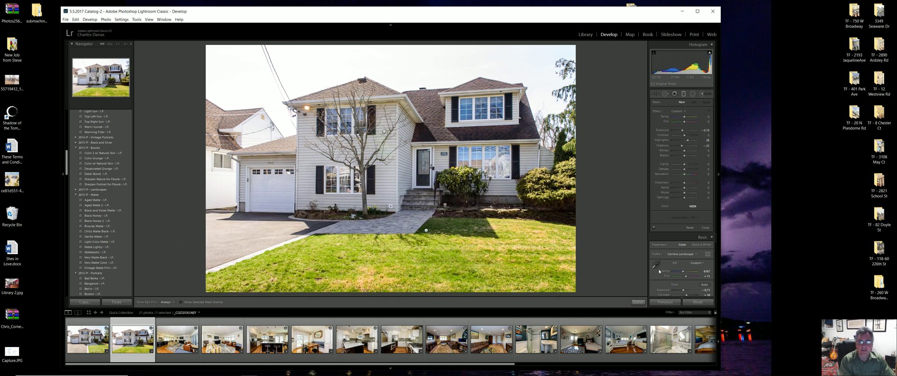
Reduce the second exterior's yellow saturation and check the siding and front door at close zoom.
{"action": "left_click", "coordinate": [684, 93]}
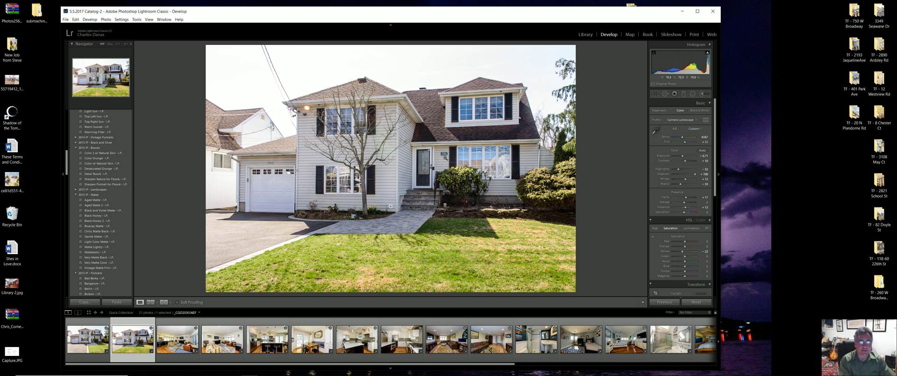
{"action": "left_click", "coordinate": [393, 158]}
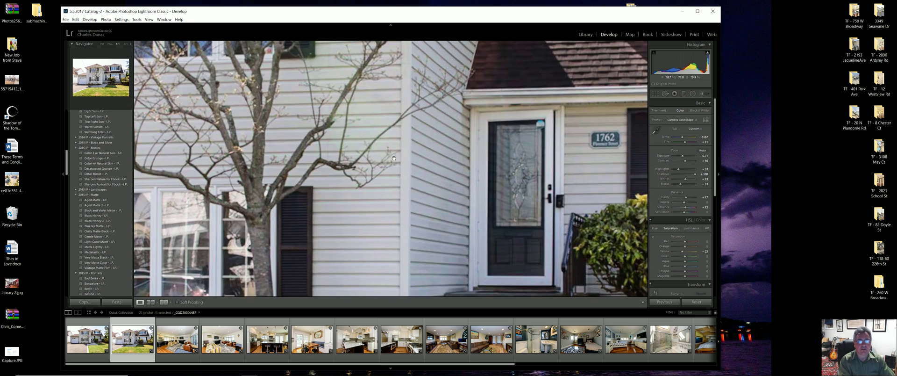
{"action": "left_click", "coordinate": [501, 166]}
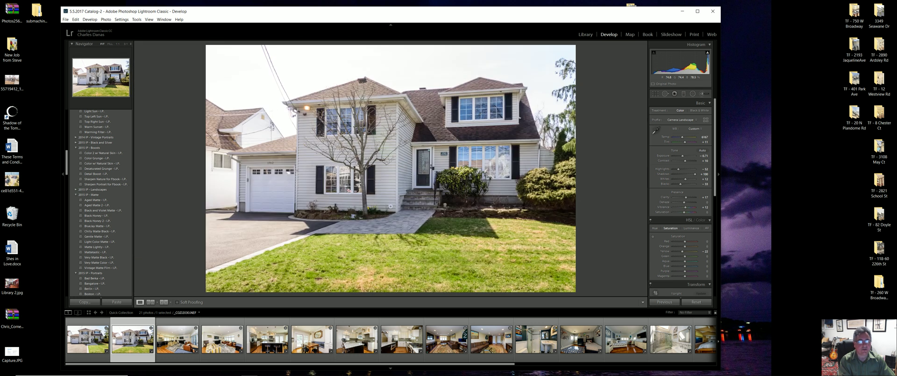
Open the first living room photo and darken its ceiling with a graduated filter of reduced exposure running down from the upper edge.
{"action": "key", "text": "Right"}
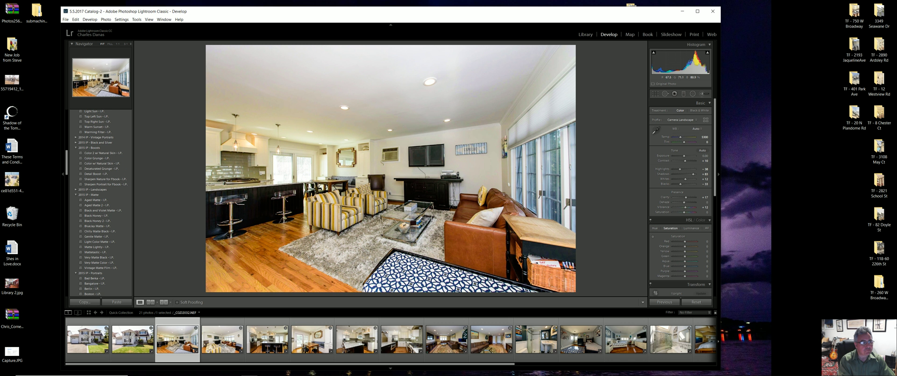
{"action": "left_click", "coordinate": [682, 94]}
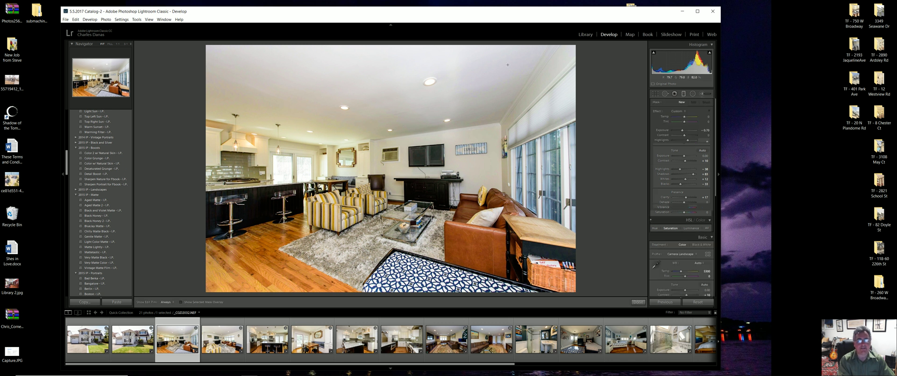
{"action": "left_click_drag", "start_coordinate": [461, 48], "coordinate": [451, 172]}
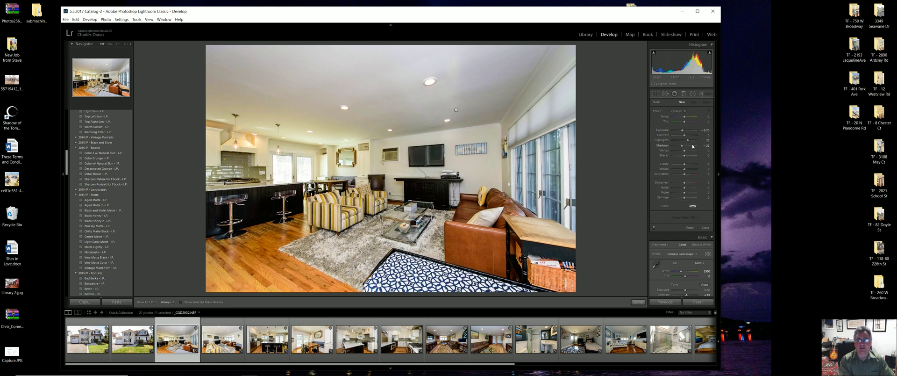
Raise the living room photo's shadows to +100, lower its highlights and reduce the orange saturation.
{"action": "left_click", "coordinate": [683, 94]}
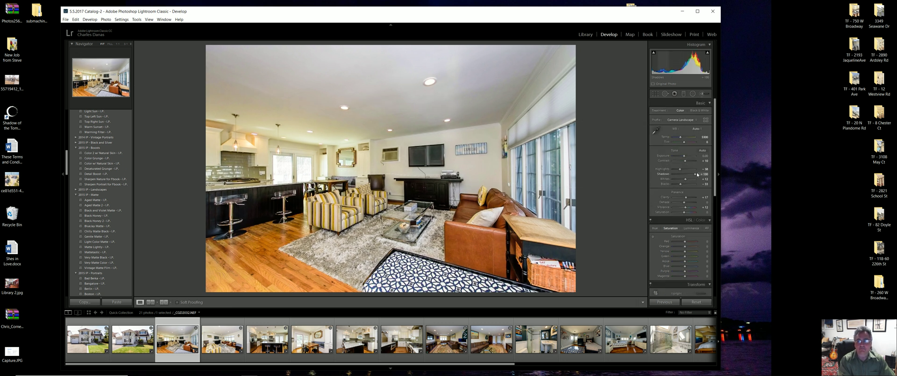
{"action": "left_click_drag", "start_coordinate": [684, 157], "coordinate": [676, 168]}
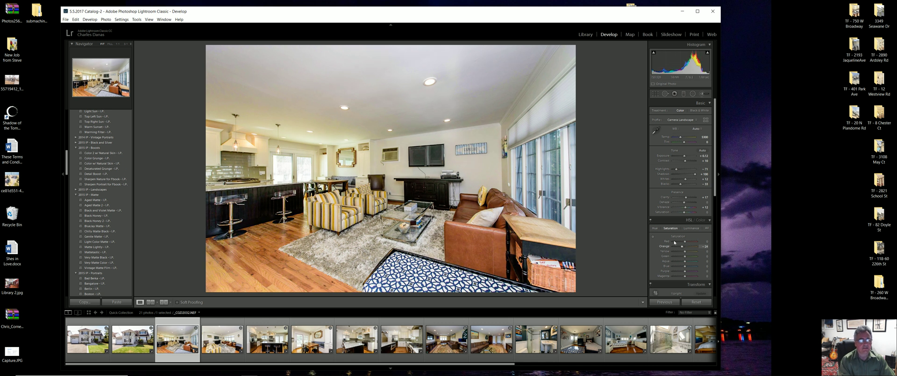
Brighten the back wall and kitchen area with a large adjustment brush of raised exposure, undoing and repainting where needed.
{"action": "left_click", "coordinate": [702, 94]}
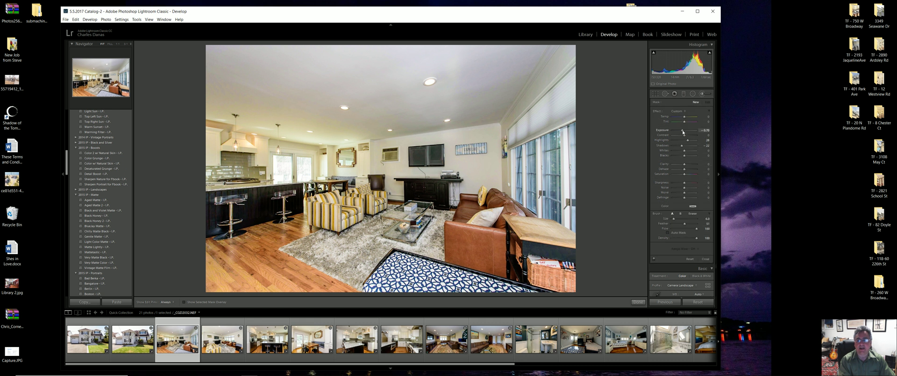
{"action": "scroll", "coordinate": [426, 173], "scroll_direction": "up", "scroll_amount": 4}
{"action": "scroll", "coordinate": [432, 178], "scroll_direction": "up", "scroll_amount": 1}
{"action": "left_click_drag", "start_coordinate": [498, 165], "coordinate": [303, 173]}
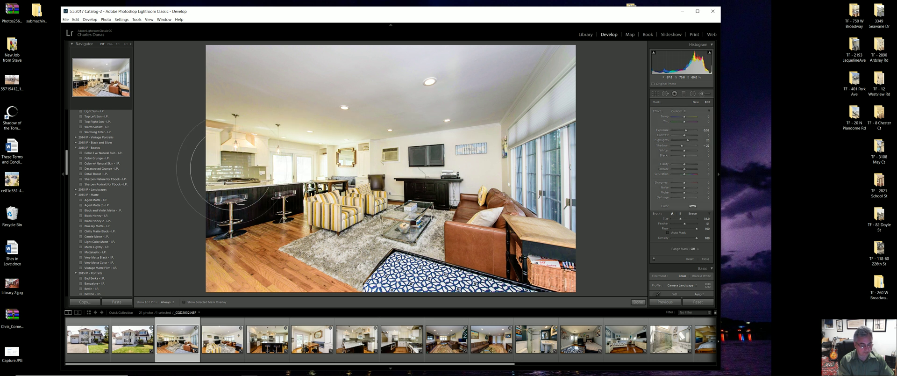
{"action": "key", "text": "ctrl+z"}
{"action": "left_click", "coordinate": [494, 164]}
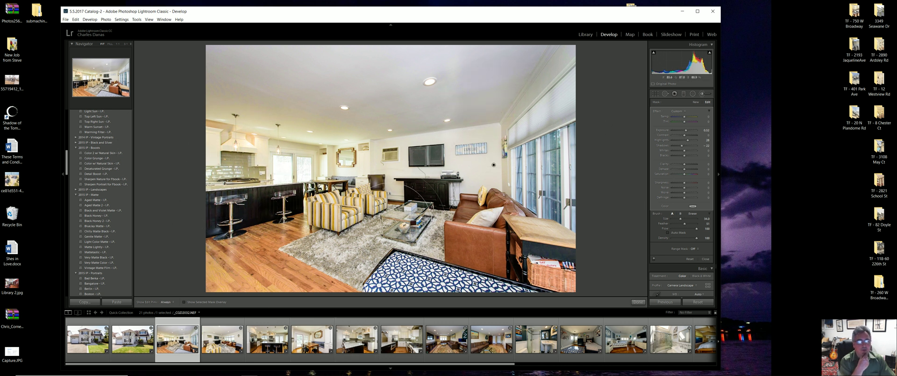
{"action": "left_click", "coordinate": [638, 301]}
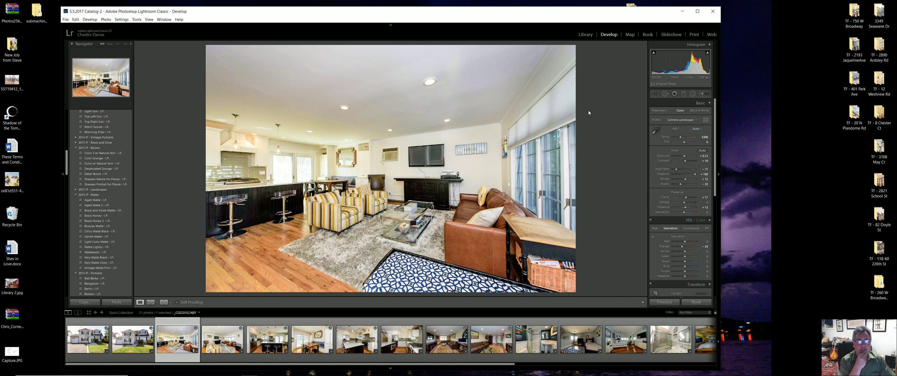
Try the Auto Upright correction on the first living room photo.
{"action": "scroll", "coordinate": [685, 222], "scroll_direction": "down", "scroll_amount": 3}
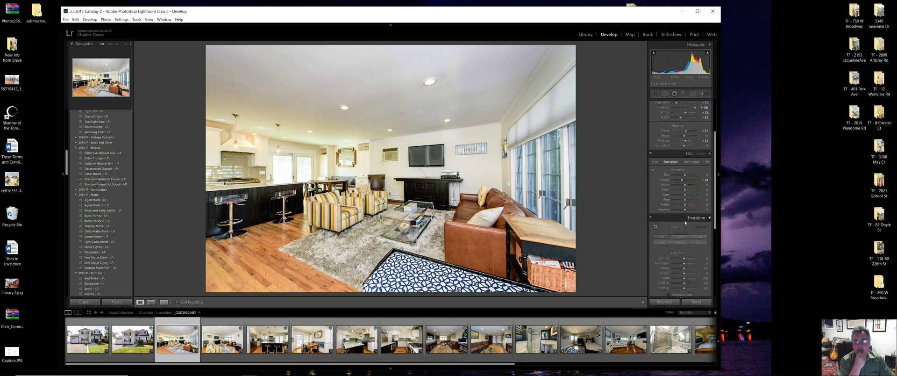
{"action": "left_click", "coordinate": [680, 238]}
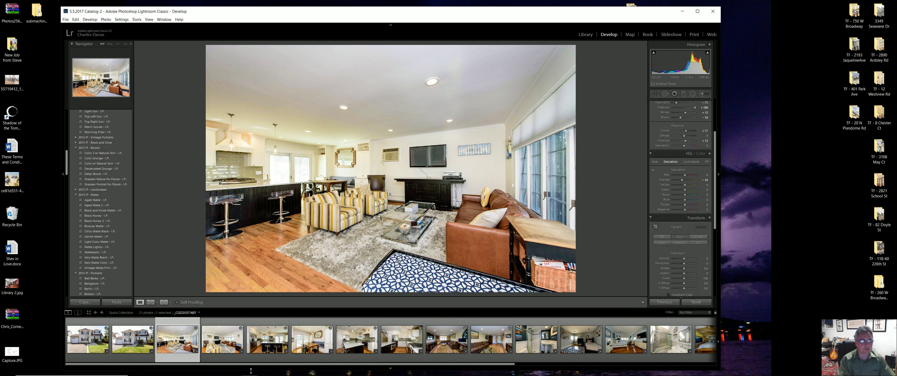
{"action": "left_click", "coordinate": [218, 353]}
{"action": "left_click", "coordinate": [178, 339]}
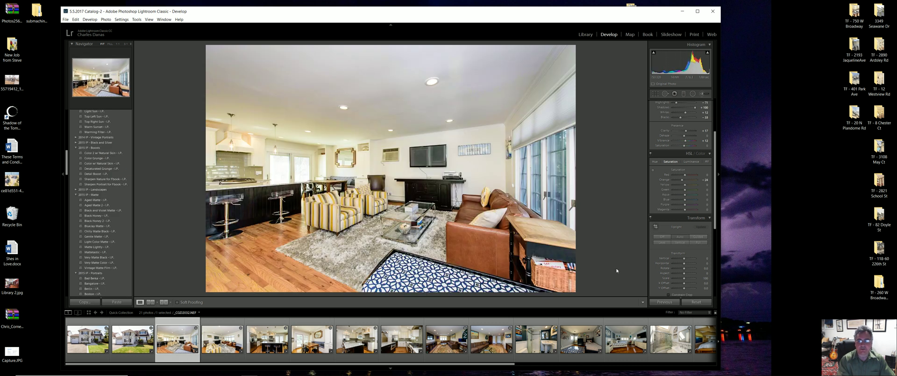
Straighten the living room with Guided Upright lines along the blue-tinted glass doors and the rear patio door, and reduce the blue saturation.
{"action": "left_click", "coordinate": [692, 238]}
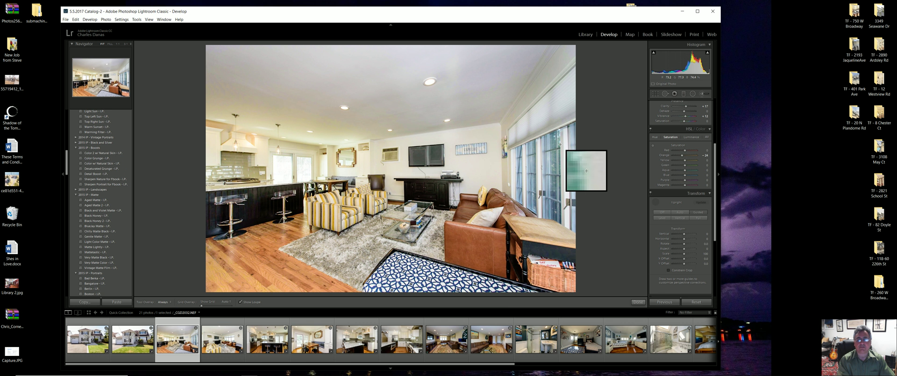
{"action": "left_click_drag", "start_coordinate": [540, 146], "coordinate": [541, 187]}
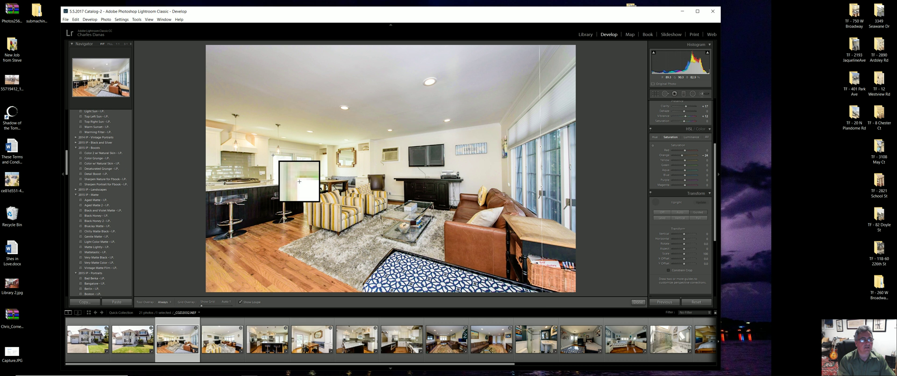
{"action": "left_click_drag", "start_coordinate": [273, 154], "coordinate": [272, 179]}
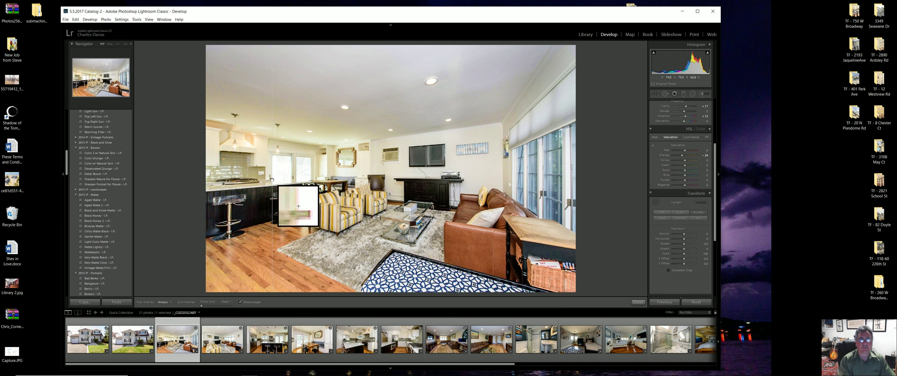
{"action": "key", "text": "Return"}
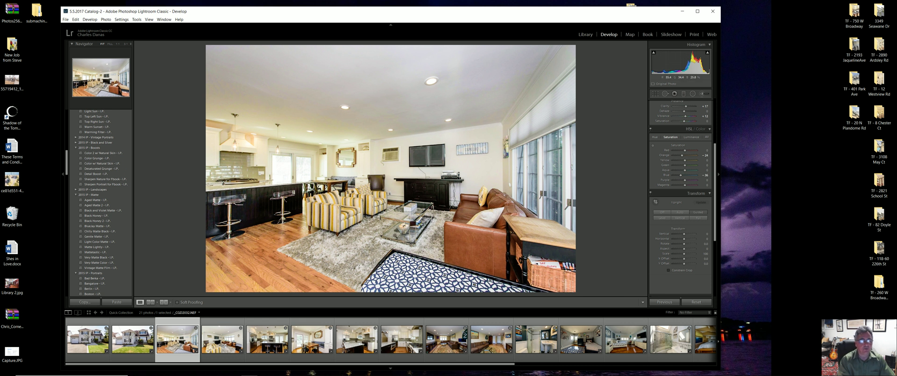
Open the second living room photo, reduce its orange and yellow saturation, lower the highlights and set the shadows to +100.
{"action": "key", "text": "Right"}
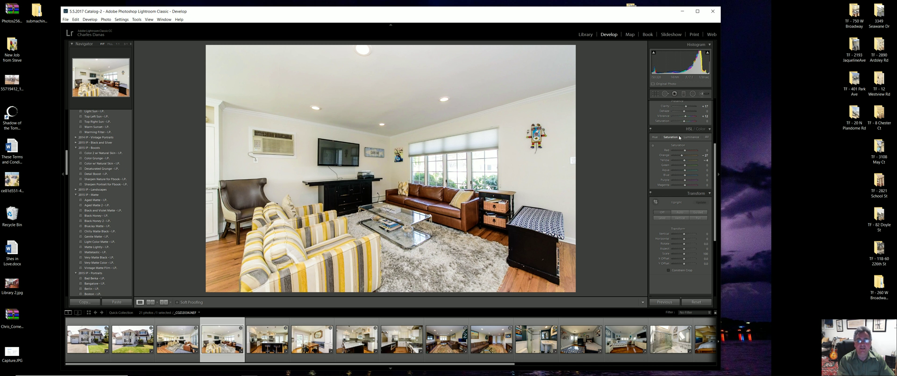
{"action": "scroll", "coordinate": [687, 170], "scroll_direction": "up", "scroll_amount": 3}
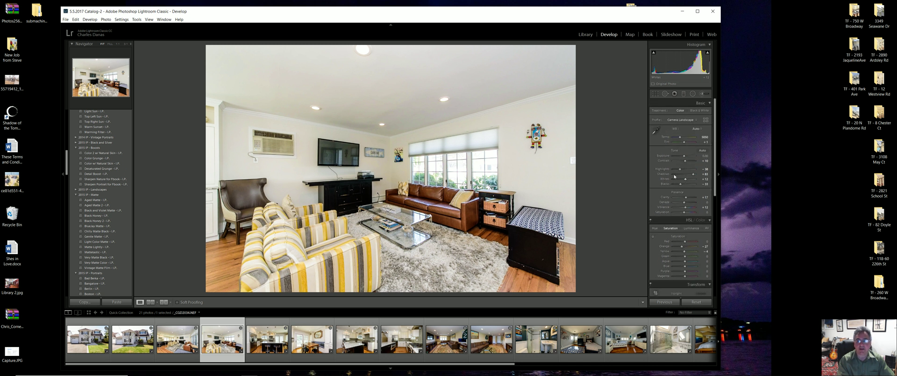
{"action": "left_click_drag", "start_coordinate": [680, 169], "coordinate": [701, 174]}
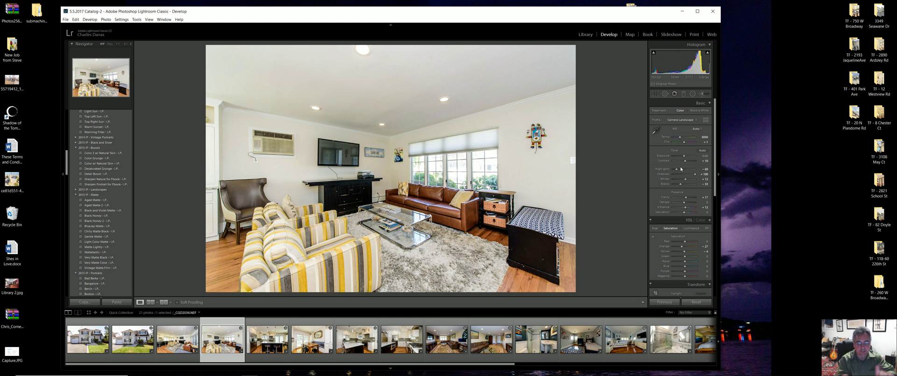
Darken the second living room photo's ceiling with a graduated filter of reduced exposure running down from the upper edge.
{"action": "left_click", "coordinate": [683, 94]}
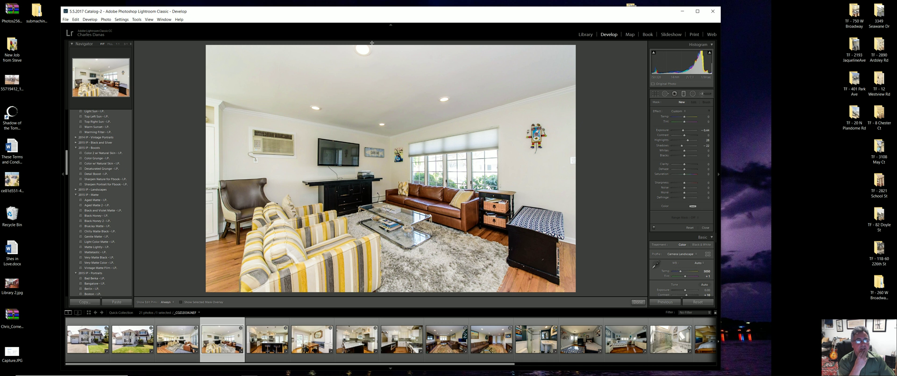
{"action": "left_click_drag", "start_coordinate": [371, 42], "coordinate": [377, 128]}
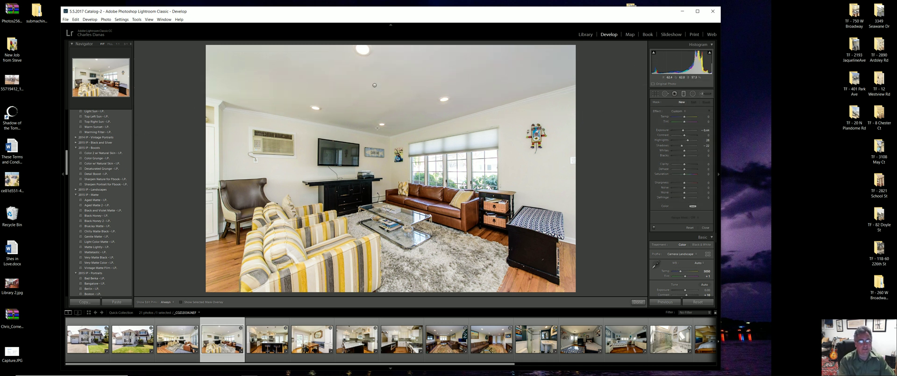
Open the front-facing kitchen island photo, raise the exposure, lower the highlights, set the shadows to +100 and reduce the orange saturation.
{"action": "key", "text": "Right"}
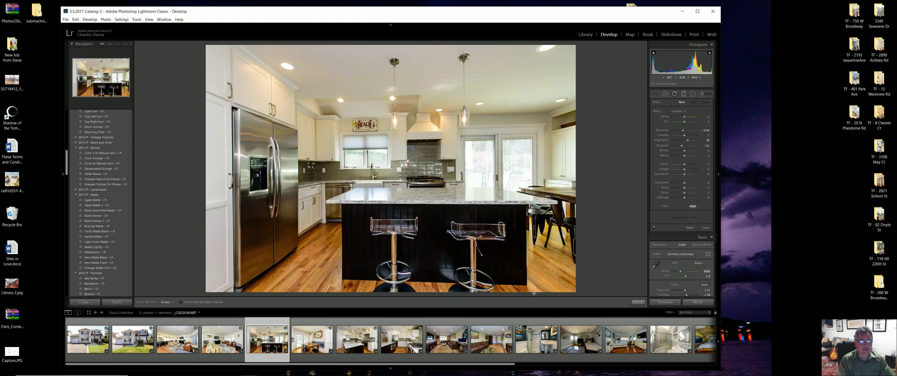
{"action": "key", "text": "m"}
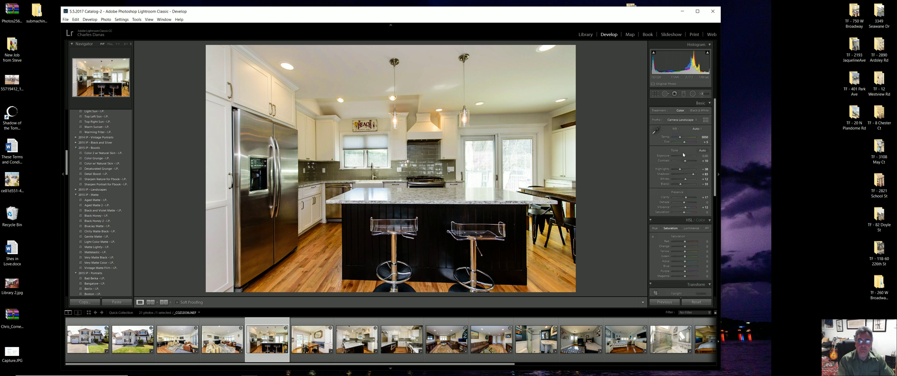
{"action": "left_click_drag", "start_coordinate": [684, 158], "coordinate": [676, 170]}
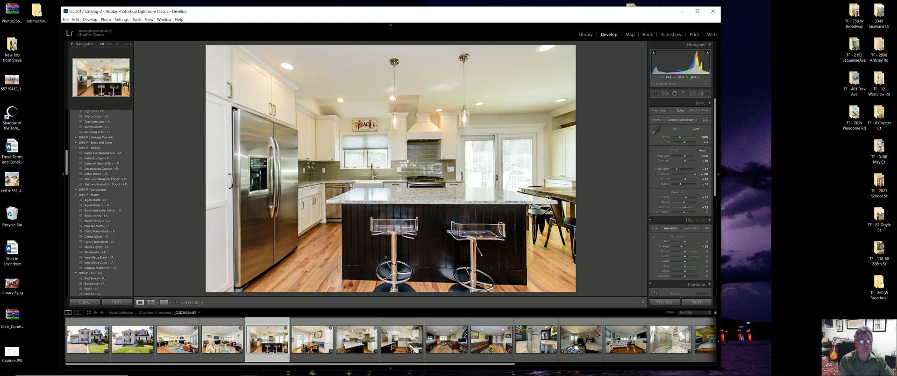
Open the dining area photo, darken its right side with a graduated filter of reduced exposure and reduce the orange saturation.
{"action": "key", "text": "Right"}
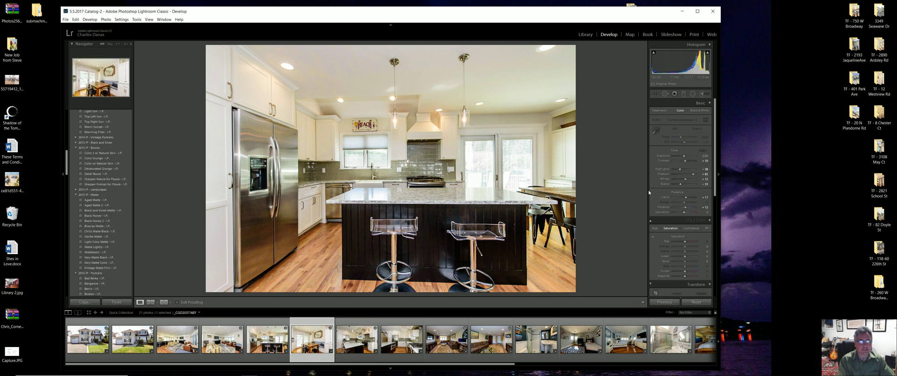
{"action": "left_click", "coordinate": [682, 93]}
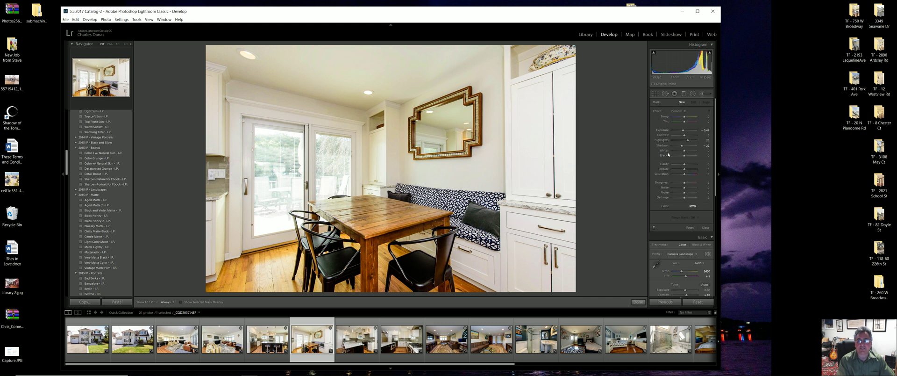
{"action": "left_click_drag", "start_coordinate": [620, 146], "coordinate": [388, 146]}
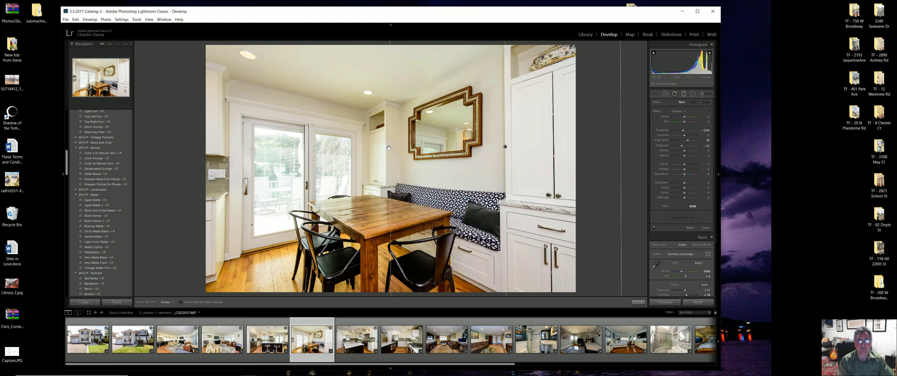
{"action": "left_click", "coordinate": [705, 227]}
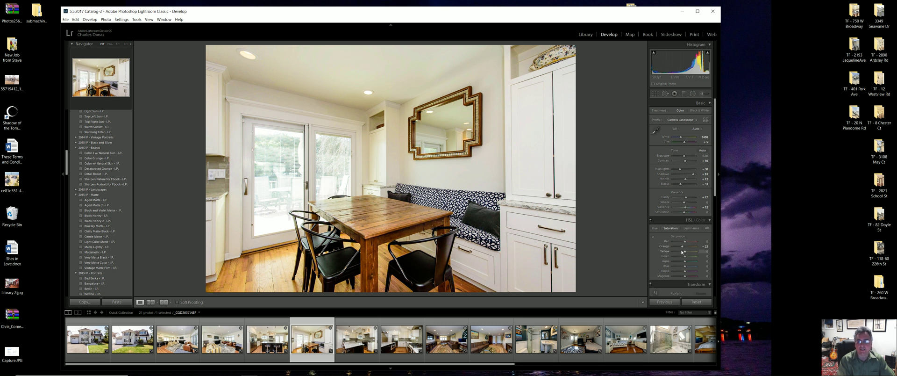
Open the angled kitchen island photo, raise the exposure, set the shadows to +100 and reduce the orange and yellow saturation.
{"action": "key", "text": "Right"}
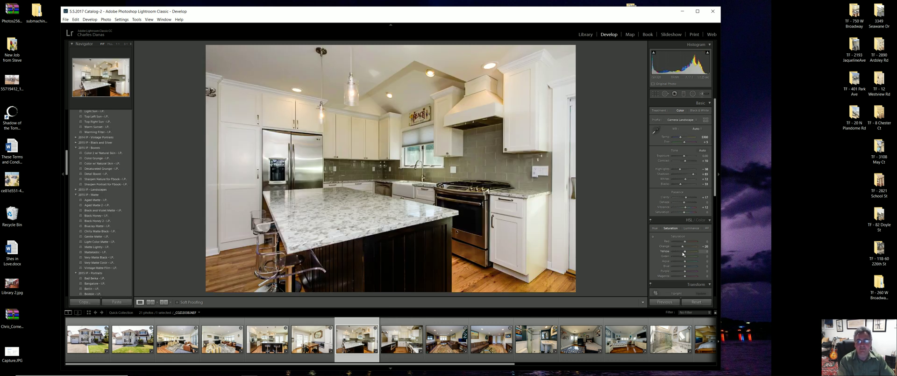
{"action": "left_click_drag", "start_coordinate": [684, 155], "coordinate": [685, 156]}
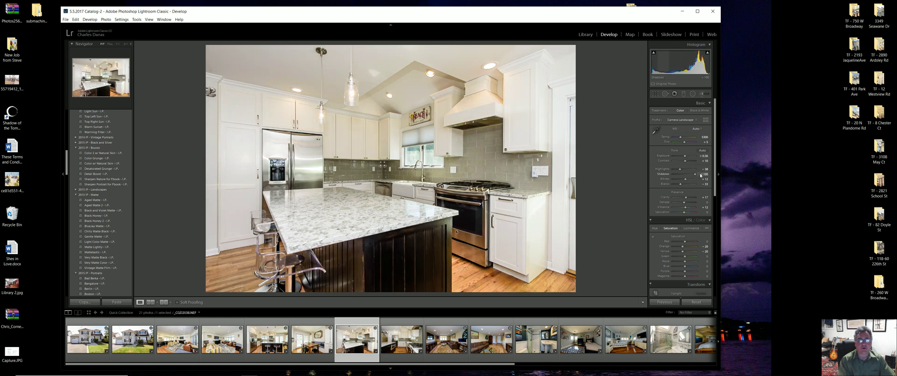
Darken the kitchen's right-hand cabinets with a graduated filter, try another filter coming in from the photo's left side and undo it.
{"action": "key", "text": "m"}
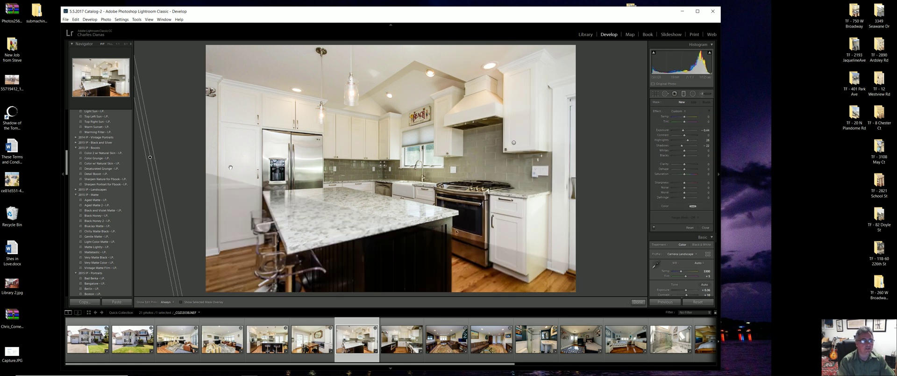
{"action": "left_click_drag", "start_coordinate": [145, 157], "coordinate": [289, 184]}
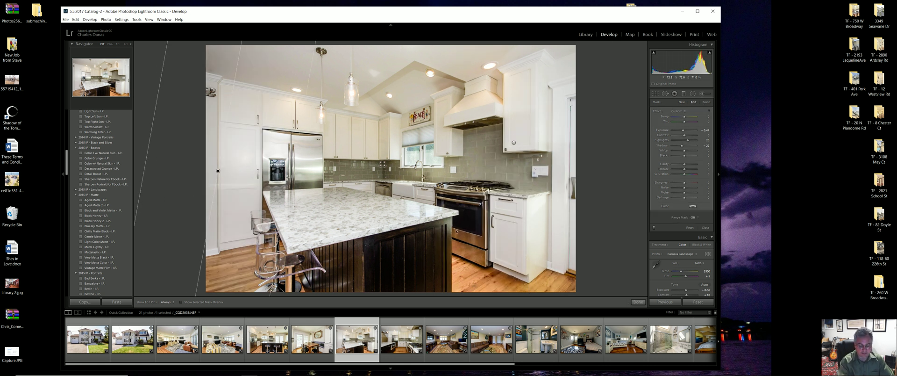
{"action": "key", "text": "ctrl+z"}
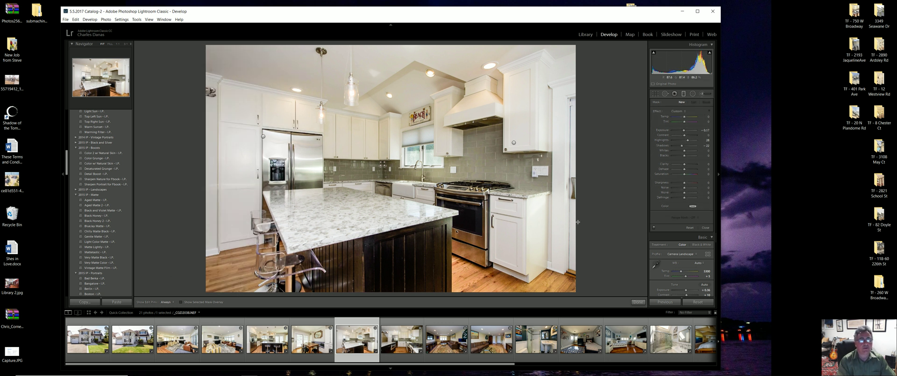
Open the gas cooktop kitchen photo, apply Auto Upright, raise the exposure, set the shadows to +100 and lower the highlights.
{"action": "key", "text": "Right"}
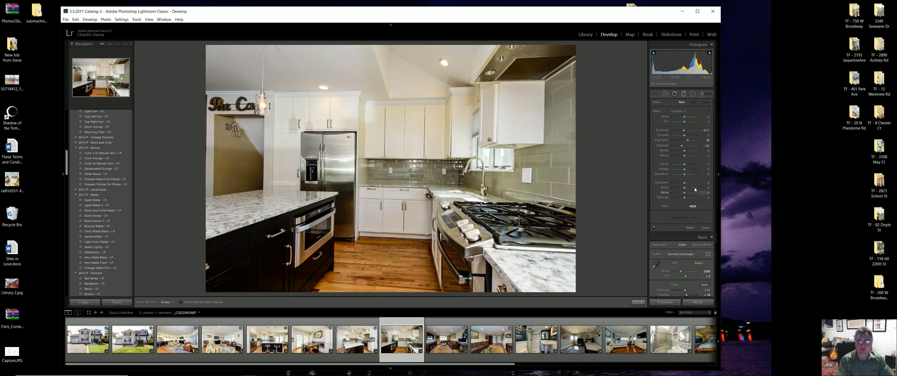
{"action": "scroll", "coordinate": [671, 296], "scroll_direction": "down", "scroll_amount": 2}
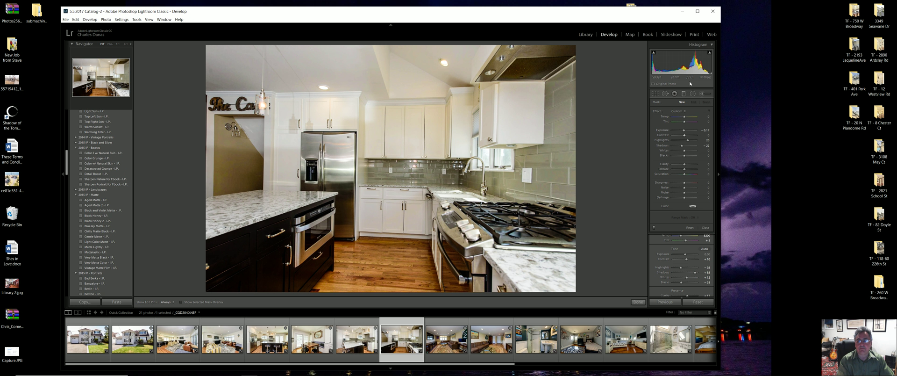
{"action": "left_click", "coordinate": [705, 227]}
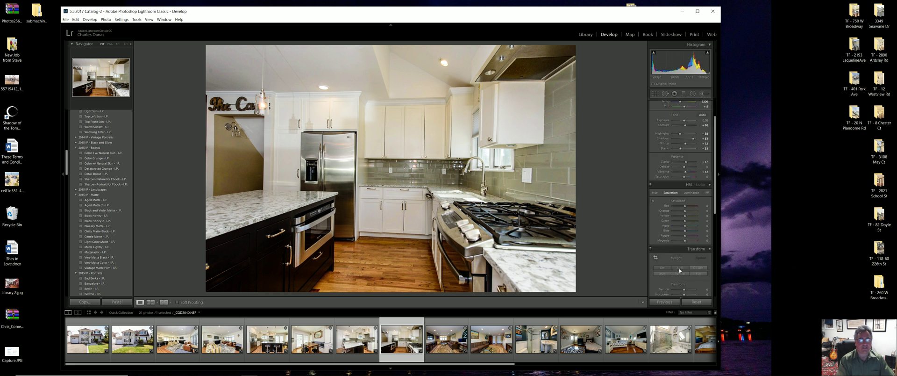
{"action": "left_click", "coordinate": [679, 267]}
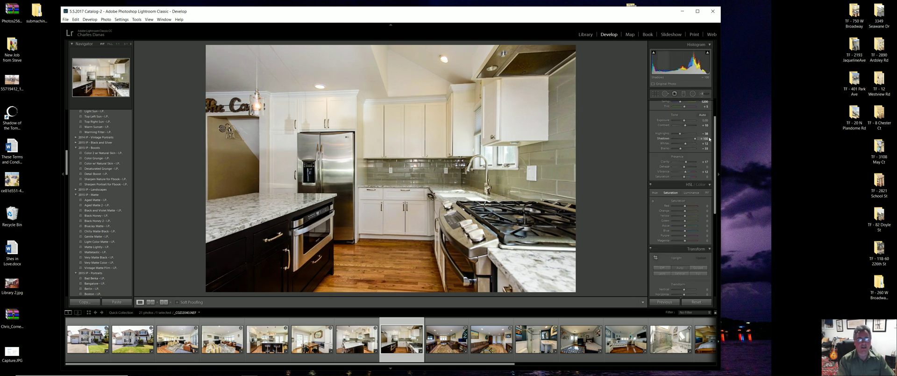
{"action": "left_click_drag", "start_coordinate": [680, 61], "coordinate": [685, 61]}
{"action": "left_click_drag", "start_coordinate": [680, 133], "coordinate": [676, 134]}
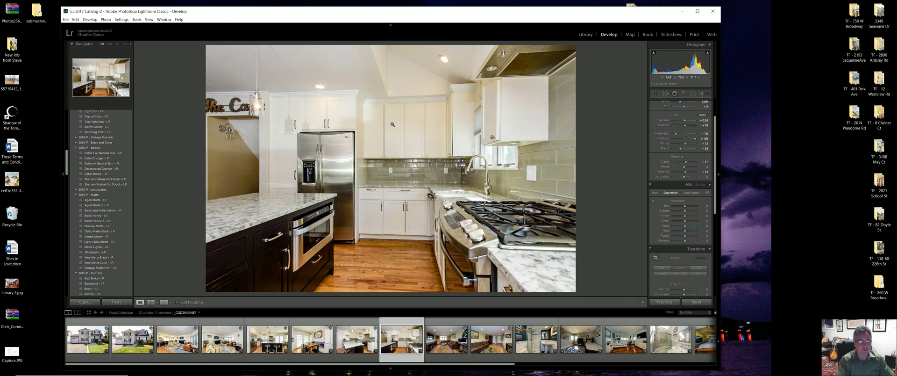
Open the first basement den photo, raise its exposure, lower the highlights and reduce the blue saturation.
{"action": "key", "text": "Right"}
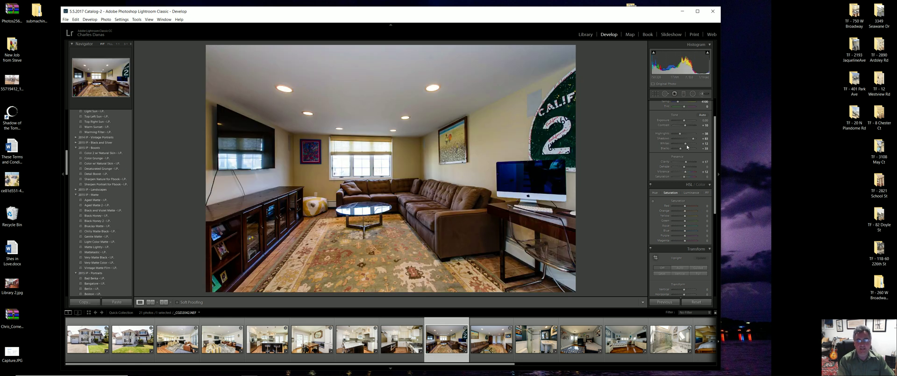
{"action": "left_click_drag", "start_coordinate": [683, 121], "coordinate": [676, 133]}
{"action": "left_click", "coordinate": [681, 232]}
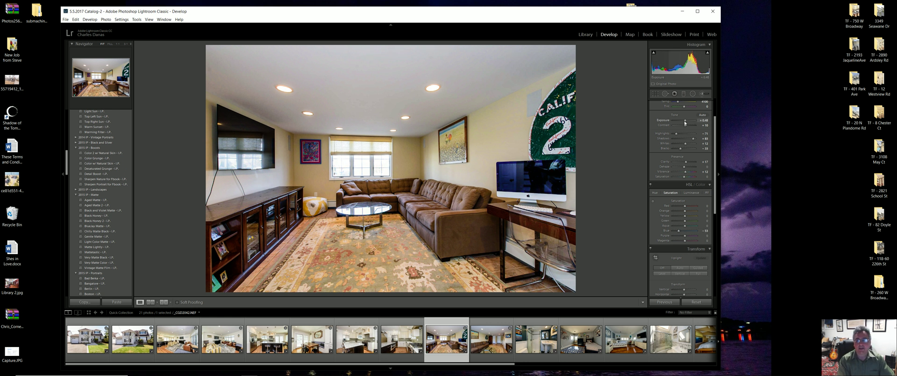
Open the second basement den photo, raise its exposure and brighten the area around the rear doors with the Adjustment Brush.
{"action": "left_click", "coordinate": [503, 344]}
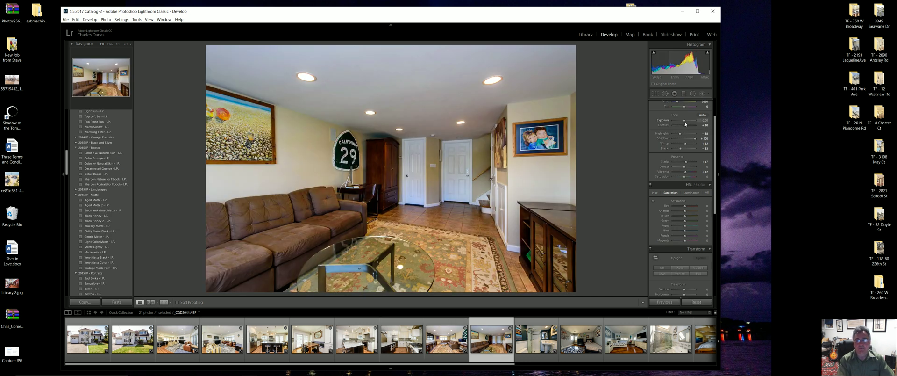
{"action": "left_click_drag", "start_coordinate": [684, 123], "coordinate": [686, 122]}
{"action": "left_click", "coordinate": [702, 94]}
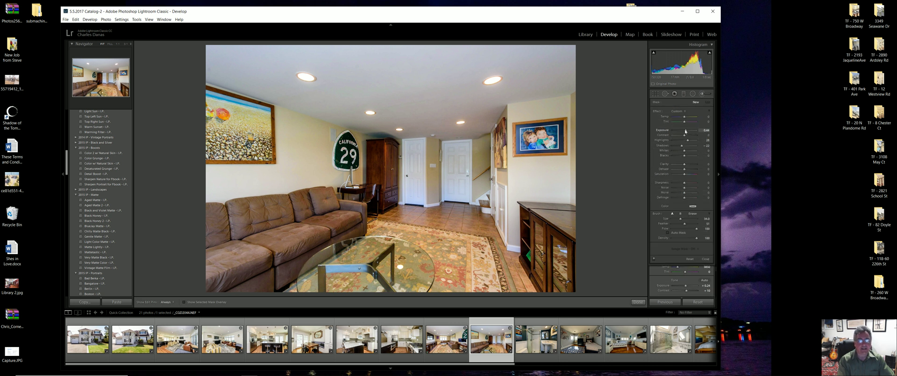
{"action": "scroll", "coordinate": [491, 136], "scroll_direction": "up", "scroll_amount": 1}
{"action": "left_click_drag", "start_coordinate": [492, 169], "coordinate": [384, 169]}
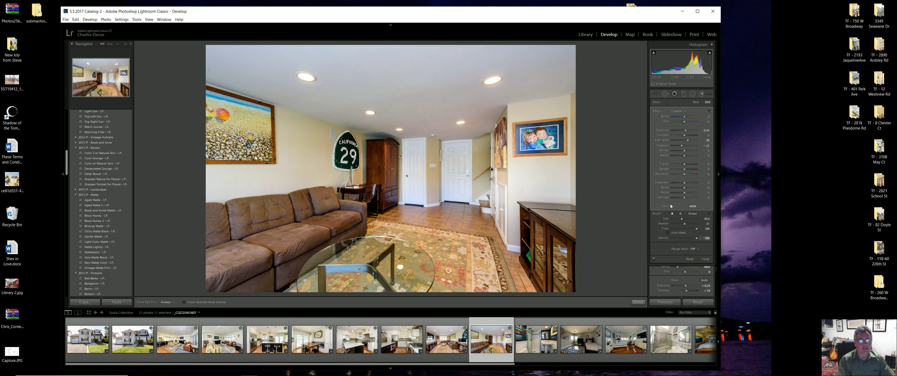
Darken the den's upper left ceiling area with a graduated filter of reduced exposure and reduce the photo's blue saturation.
{"action": "left_click", "coordinate": [683, 94]}
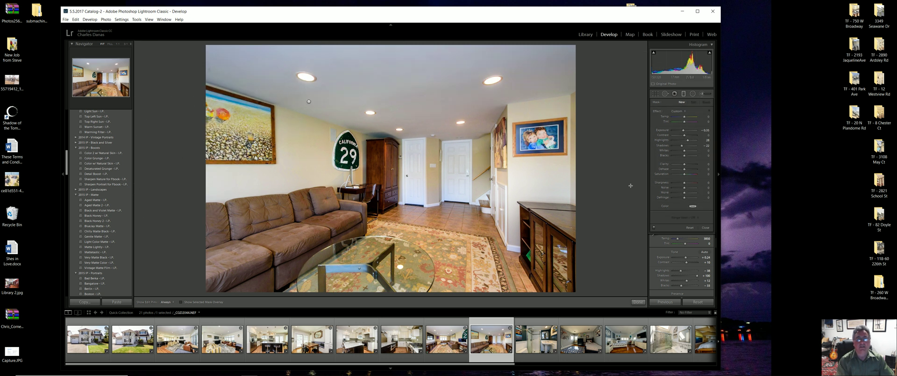
{"action": "left_click", "coordinate": [682, 232]}
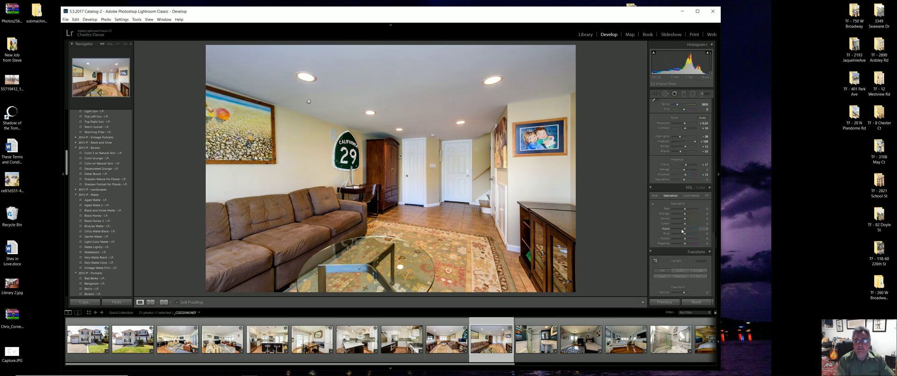
Open the shower bathroom photo, raise its exposure, lower the highlights and reduce the yellow saturation.
{"action": "left_click", "coordinate": [527, 344]}
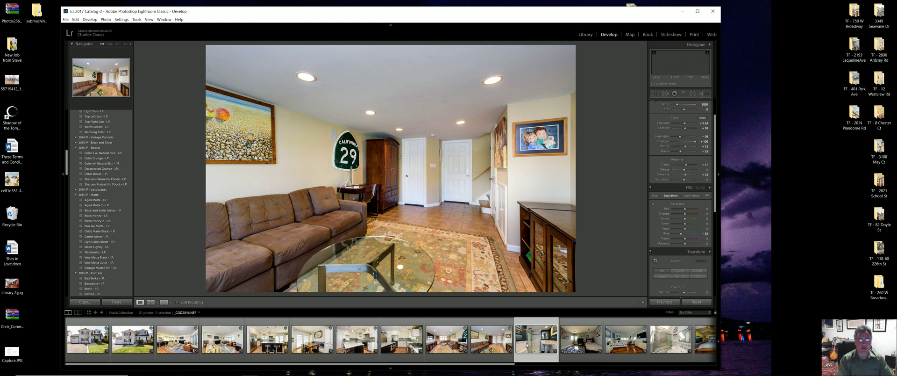
{"action": "left_click_drag", "start_coordinate": [684, 124], "coordinate": [677, 136]}
{"action": "left_click_drag", "start_coordinate": [680, 217], "coordinate": [681, 219]}
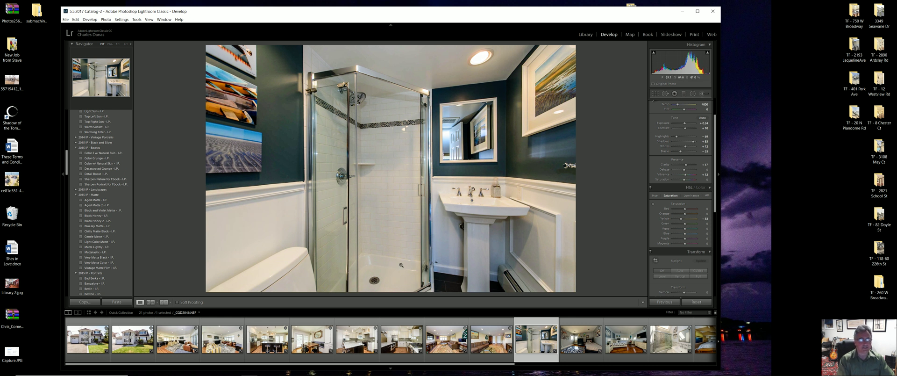
Open the bedroom photo with the basketball hoop, raise its exposure, lower the highlights and set the shadows to +100.
{"action": "left_click", "coordinate": [579, 339]}
{"action": "left_click_drag", "start_coordinate": [683, 123], "coordinate": [673, 136]}
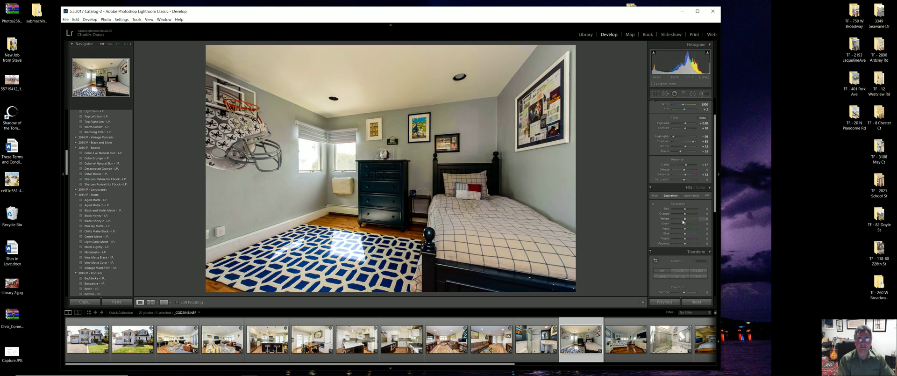
{"action": "left_click_drag", "start_coordinate": [692, 141], "coordinate": [687, 124]}
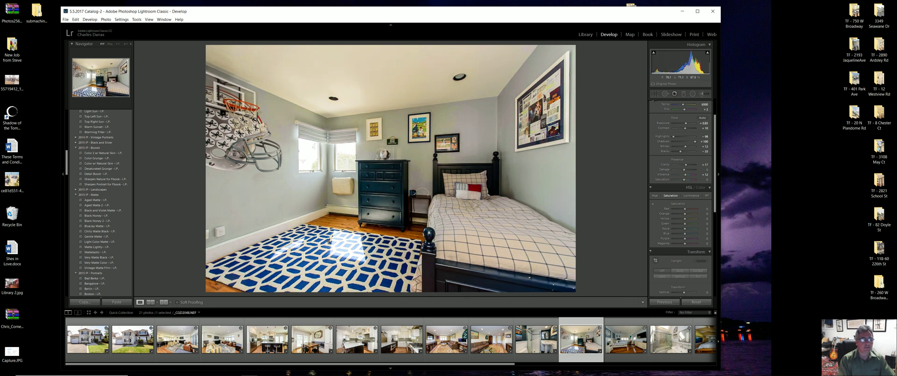
Try Auto Upright on the bedroom photo and switch to Guided Upright with vertical guides along the large picture frame and the corner window.
{"action": "left_click", "coordinate": [674, 270]}
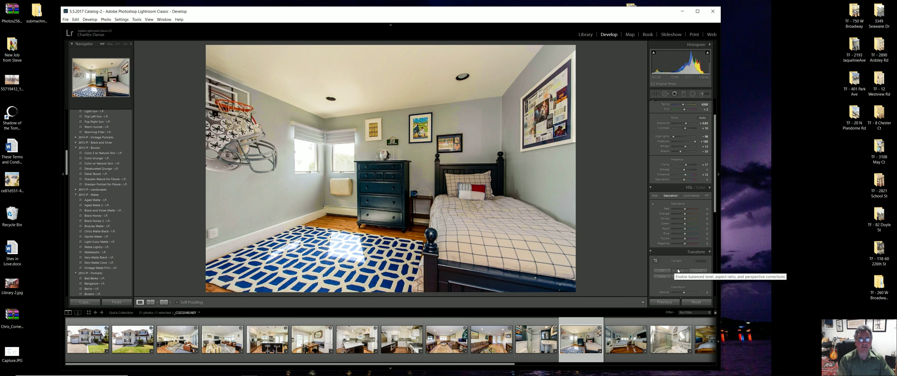
{"action": "left_click", "coordinate": [698, 270]}
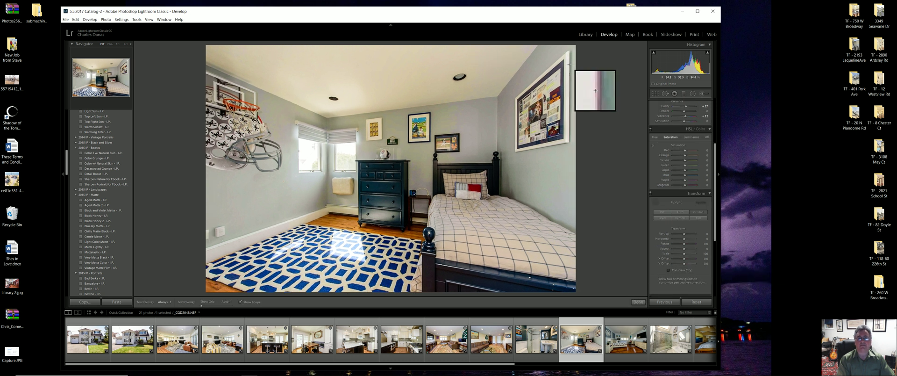
{"action": "left_click_drag", "start_coordinate": [569, 64], "coordinate": [569, 121]}
{"action": "left_click_drag", "start_coordinate": [569, 122], "coordinate": [569, 123]}
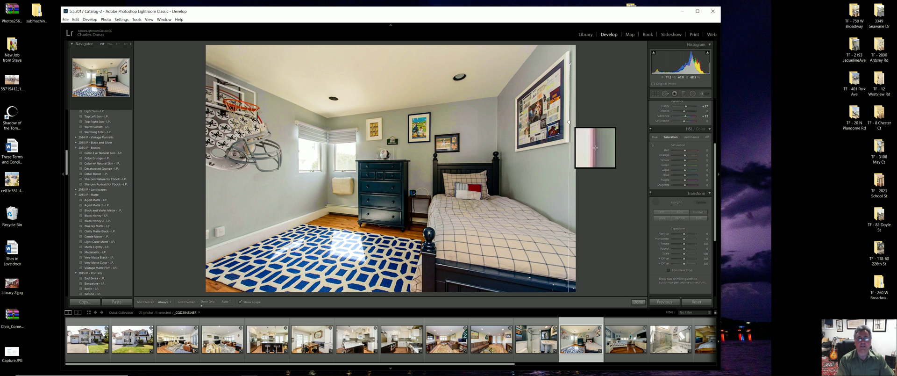
{"action": "mouse_move", "coordinate": [299, 139]}
{"action": "left_mouse_down"}
{"action": "mouse_move", "coordinate": [308, 142]}
{"action": "mouse_move", "coordinate": [283, 122]}
{"action": "mouse_move", "coordinate": [314, 169]}
{"action": "mouse_move", "coordinate": [324, 164]}
{"action": "mouse_move", "coordinate": [298, 128]}
{"action": "mouse_move", "coordinate": [298, 168]}
{"action": "left_mouse_up"}
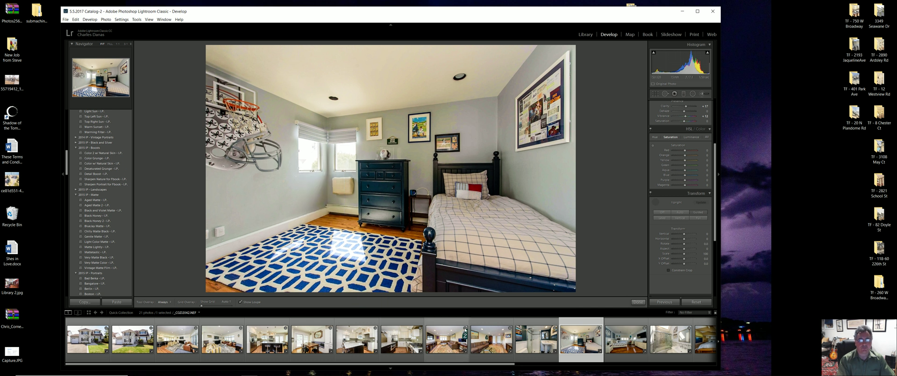
Open the bedroom photo with the wall-mounted TV, raise its exposure, lower the highlights, set the shadows to +100 and reduce the orange saturation.
{"action": "key", "text": "Right"}
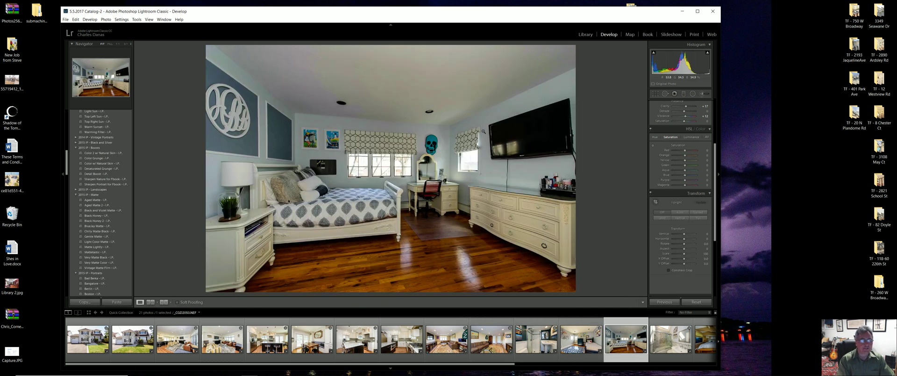
{"action": "left_click_drag", "start_coordinate": [685, 155], "coordinate": [682, 157]}
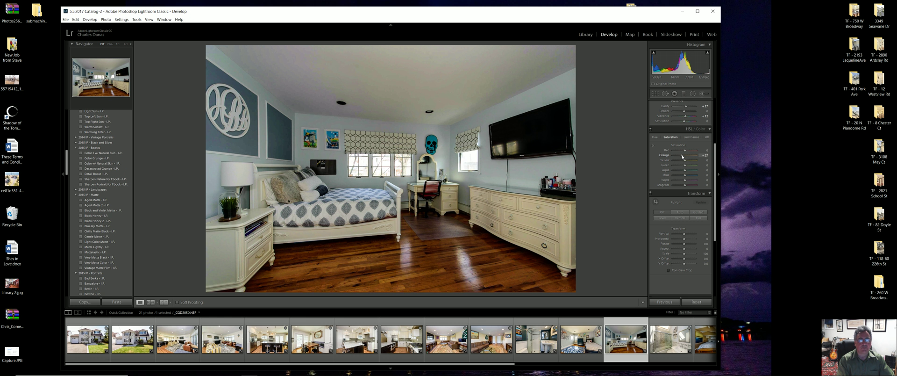
{"action": "scroll", "coordinate": [713, 162], "scroll_direction": "up", "scroll_amount": 3}
{"action": "mouse_move", "coordinate": [683, 156]}
{"action": "left_mouse_down"}
{"action": "mouse_move", "coordinate": [675, 169]}
{"action": "mouse_move", "coordinate": [699, 172]}
{"action": "mouse_move", "coordinate": [687, 159]}
{"action": "left_mouse_up"}
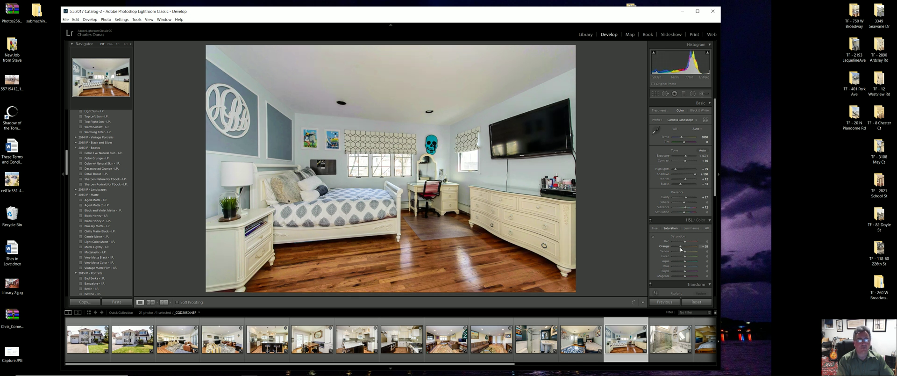
Open the tub bathroom photo, set the shadows to +100, reduce the orange and yellow saturation, and apply a graduated filter across the mirror wall.
{"action": "left_click", "coordinate": [670, 338]}
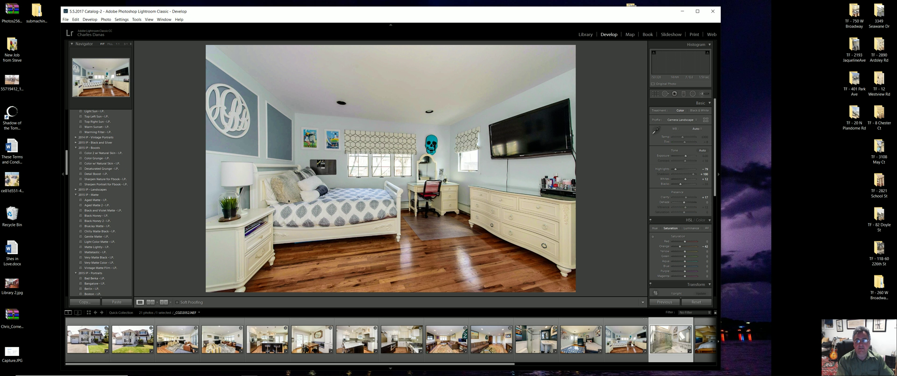
{"action": "left_click_drag", "start_coordinate": [693, 174], "coordinate": [697, 175]}
{"action": "left_click", "coordinate": [679, 251]}
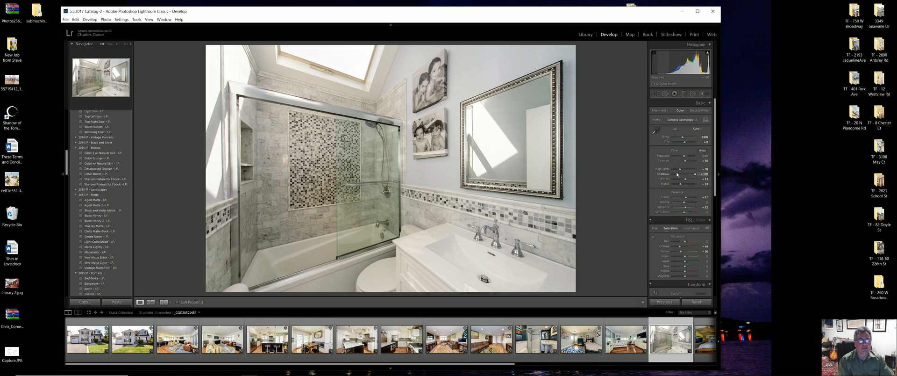
{"action": "left_click", "coordinate": [684, 93]}
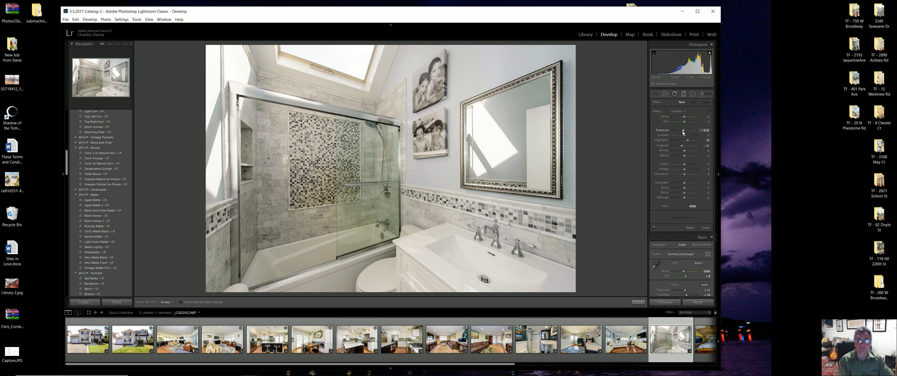
{"action": "left_click_drag", "start_coordinate": [596, 133], "coordinate": [468, 131]}
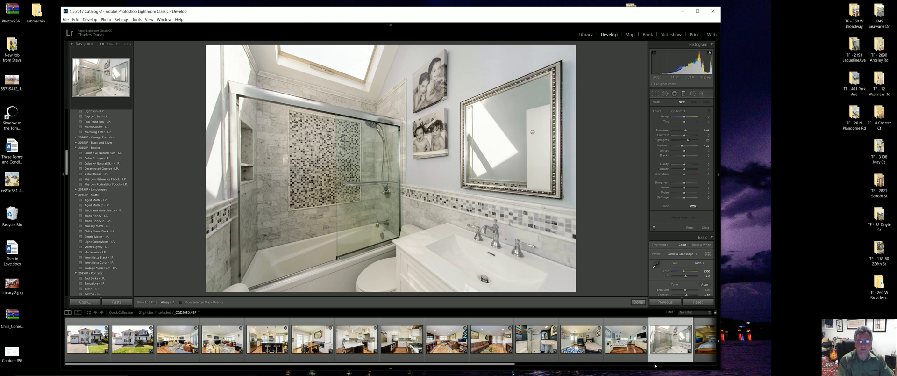
Open the vaulted-ceiling bedroom photo, raise its exposure, set the highlights to -100 and reduce the orange, yellow and blue saturation.
{"action": "left_click", "coordinate": [704, 344]}
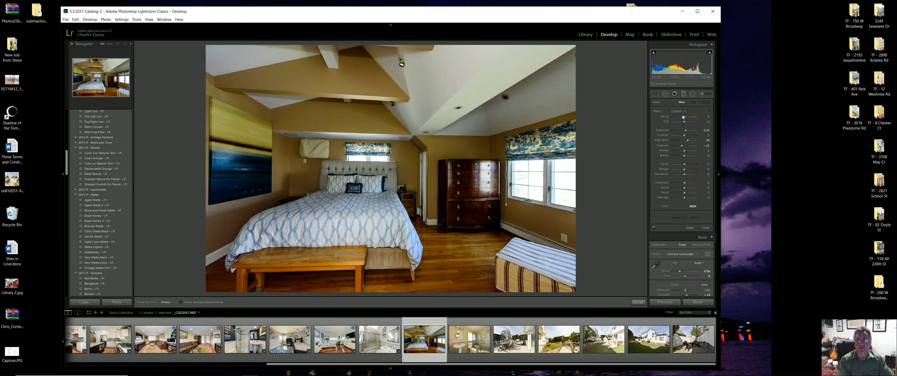
{"action": "left_click", "coordinate": [683, 94]}
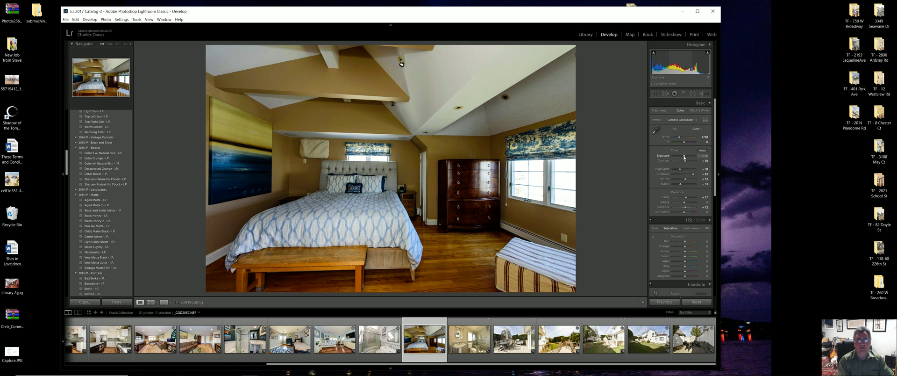
{"action": "left_click_drag", "start_coordinate": [686, 156], "coordinate": [677, 169]}
{"action": "left_click_drag", "start_coordinate": [685, 247], "coordinate": [681, 267]}
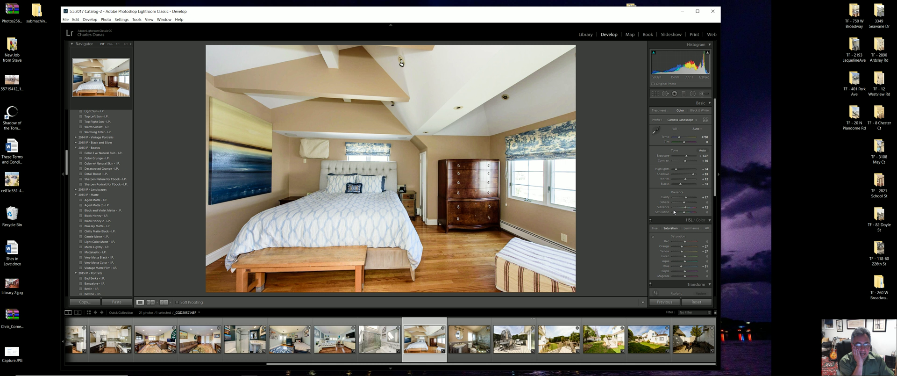
{"action": "left_click_drag", "start_coordinate": [676, 168], "coordinate": [671, 168]}
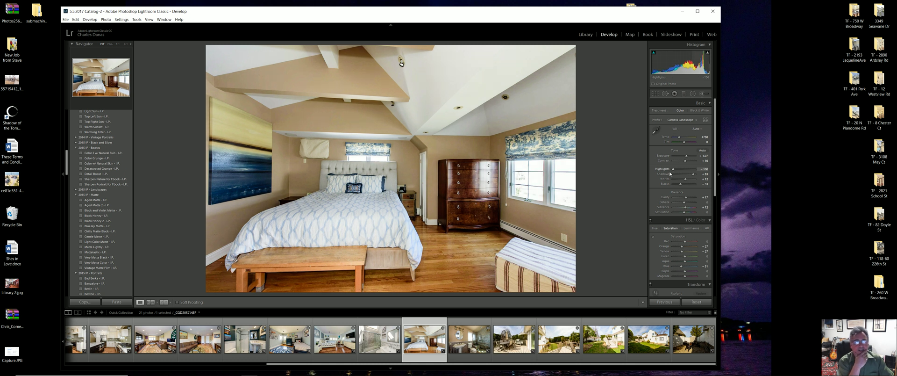
{"action": "left_click_drag", "start_coordinate": [686, 158], "coordinate": [688, 158]}
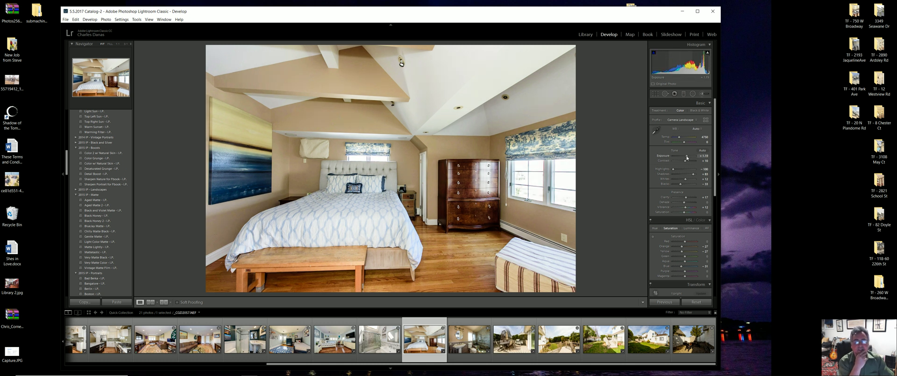
Open the bathroom photo with the oval mirror, raise its exposure, set the highlights to -100 and the shadows to +100.
{"action": "left_click", "coordinate": [479, 347]}
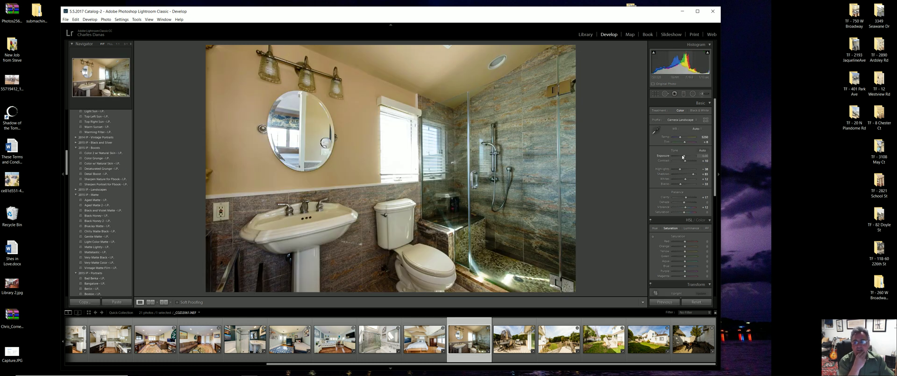
{"action": "left_click_drag", "start_coordinate": [679, 169], "coordinate": [668, 173]}
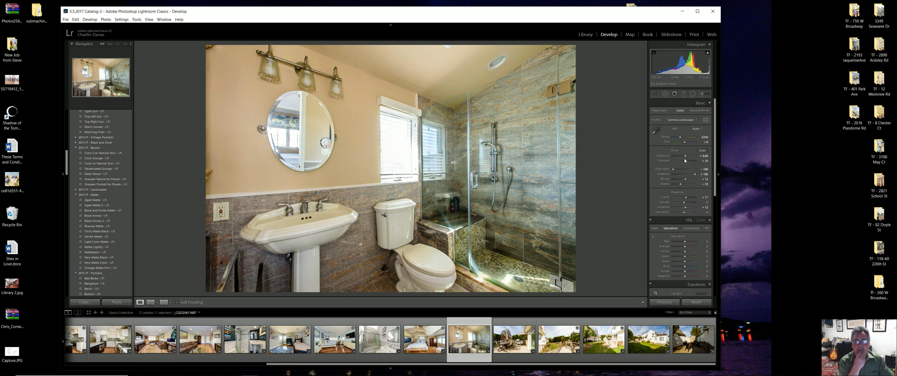
{"action": "left_click_drag", "start_coordinate": [684, 158], "coordinate": [685, 158]}
Open the deck photo with the patio table, lower its highlights, set the shadows to +100 and cool the white balance temperature slightly.
{"action": "left_click", "coordinate": [514, 338]}
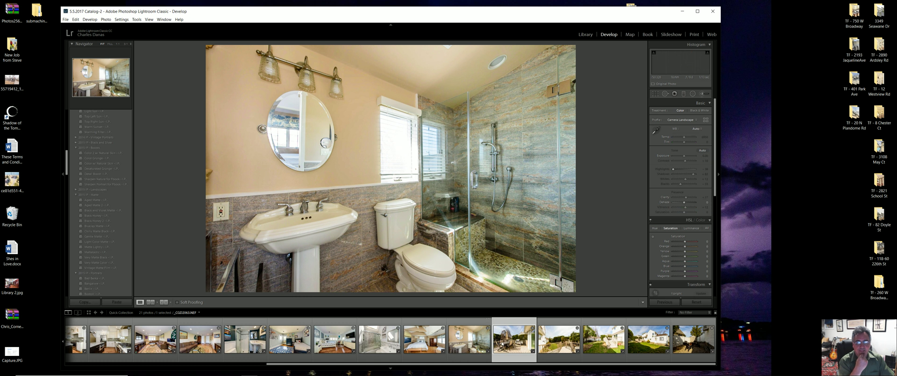
{"action": "left_click_drag", "start_coordinate": [680, 168], "coordinate": [716, 175]}
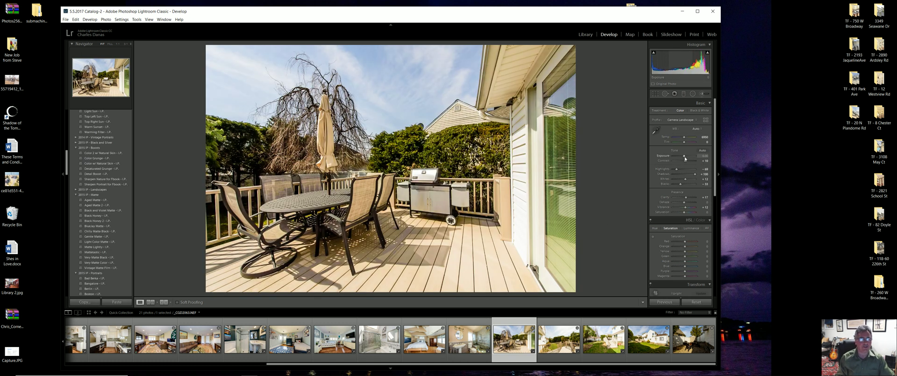
{"action": "left_click_drag", "start_coordinate": [683, 138], "coordinate": [682, 139]}
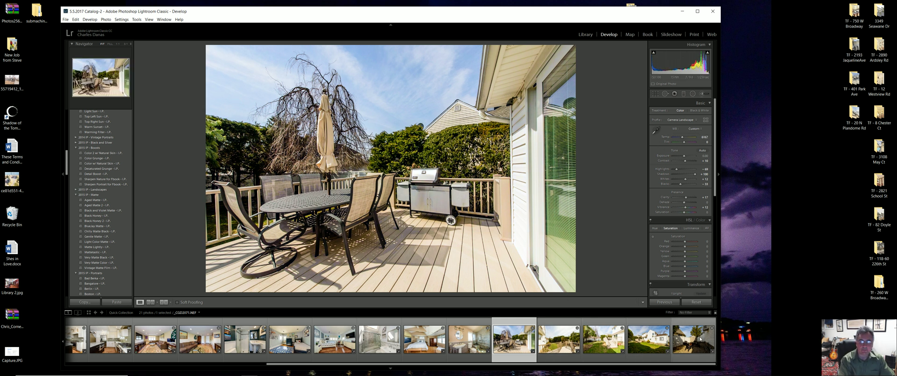
Add the four remaining exterior photos to the selection and synchronize only the white balance from the patio table photo to them.
{"action": "key", "text": "shift+Right"}
{"action": "key", "text": "shift+Right"}
{"action": "key", "text": "shift+Right"}
{"action": "key", "text": "shift+Right"}
{"action": "left_click", "coordinate": [667, 301]}
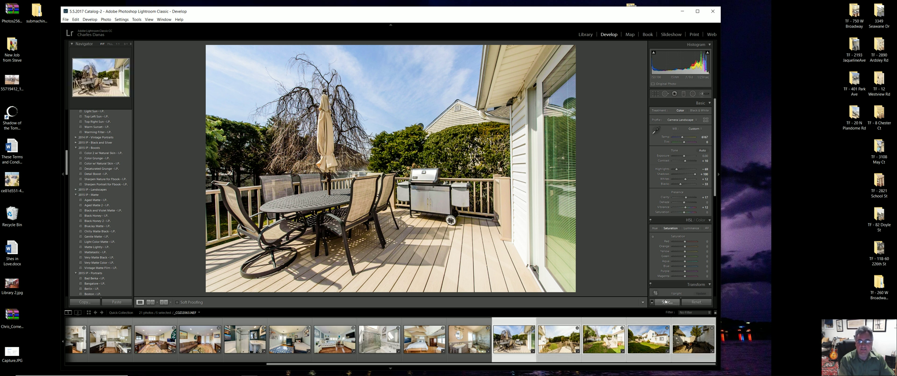
{"action": "left_click", "coordinate": [460, 261]}
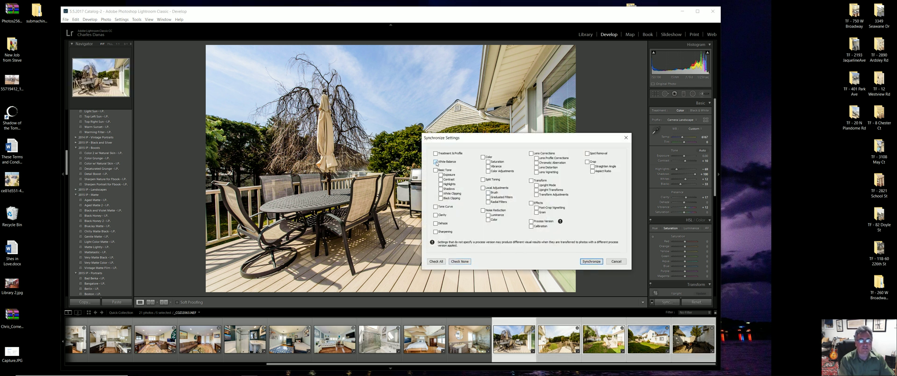
{"action": "left_click", "coordinate": [591, 261]}
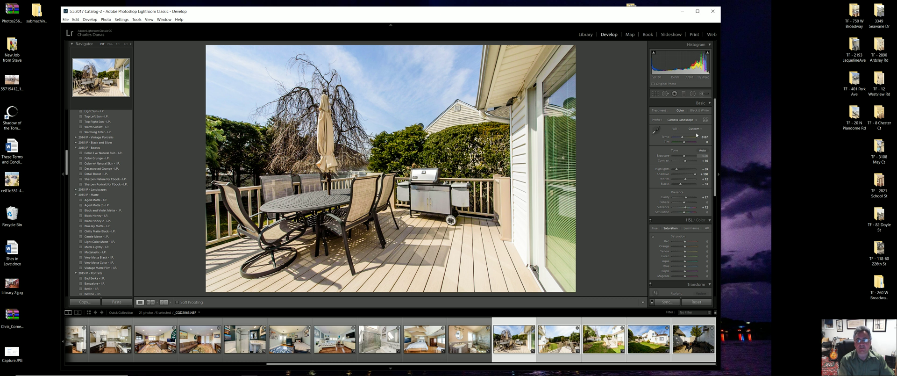
Lower the highlights and set the shadows to +100 on the deck railing photo and the backyard deck steps photo.
{"action": "left_click", "coordinate": [553, 355]}
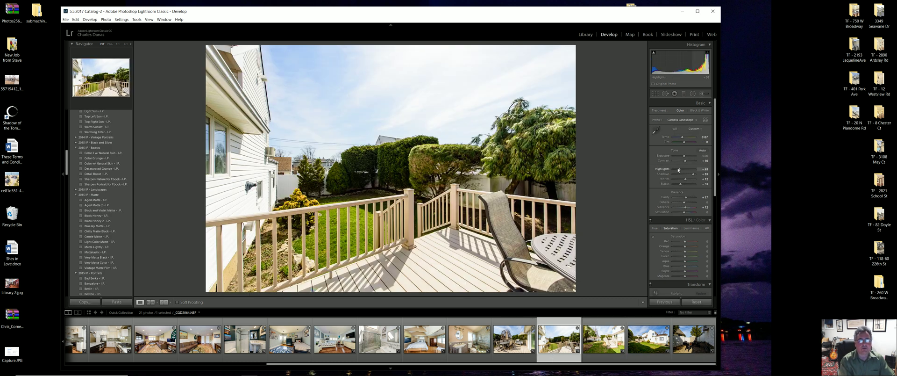
{"action": "left_click_drag", "start_coordinate": [680, 168], "coordinate": [673, 168]}
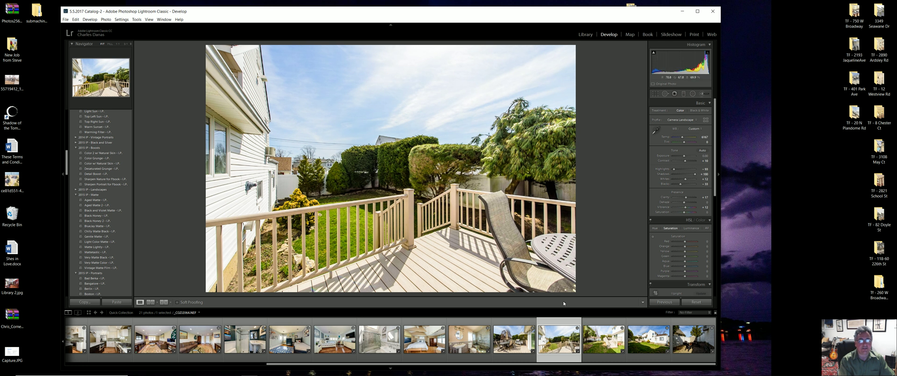
{"action": "key", "text": "Right"}
{"action": "mouse_move", "coordinate": [680, 169]}
{"action": "left_mouse_down"}
{"action": "mouse_move", "coordinate": [695, 174]}
{"action": "mouse_move", "coordinate": [666, 170]}
{"action": "left_mouse_up"}
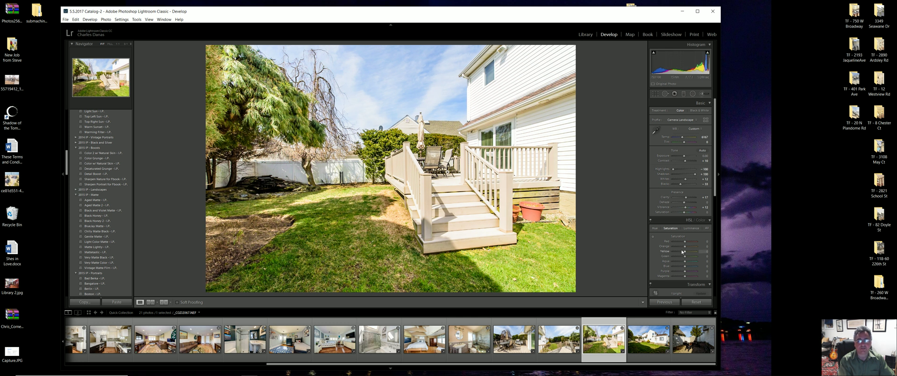
{"action": "left_click", "coordinate": [559, 338]}
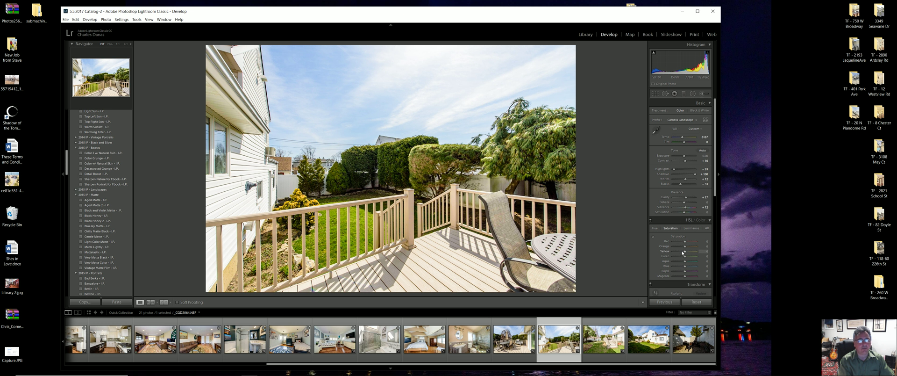
Open the photo of the house's rear, raise its exposure, lower the highlights, set the shadows to +100 and reduce the yellow saturation.
{"action": "key", "text": "Right"}
{"action": "key", "text": "Right"}
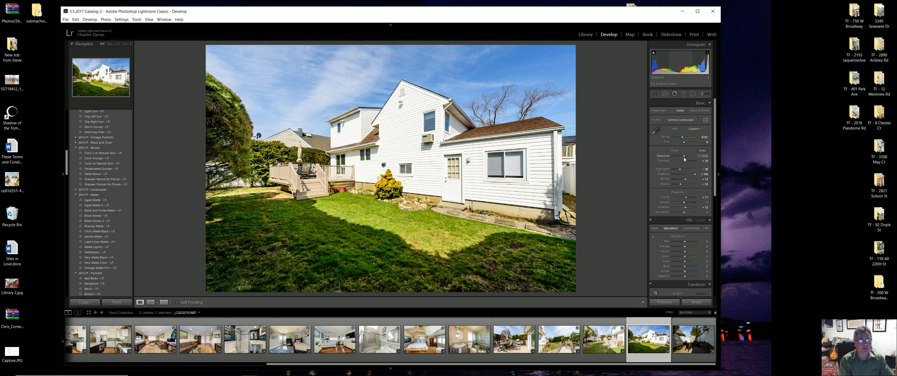
{"action": "left_click_drag", "start_coordinate": [680, 170], "coordinate": [675, 170]}
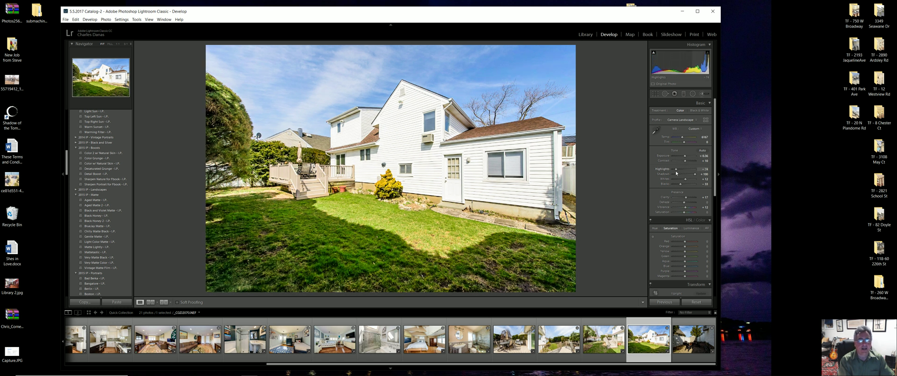
{"action": "left_click_drag", "start_coordinate": [685, 251], "coordinate": [680, 252]}
Open the fire pit photo, raise its exposure, set the highlights to -100 and darken its left side with a graduated filter.
{"action": "key", "text": "Right"}
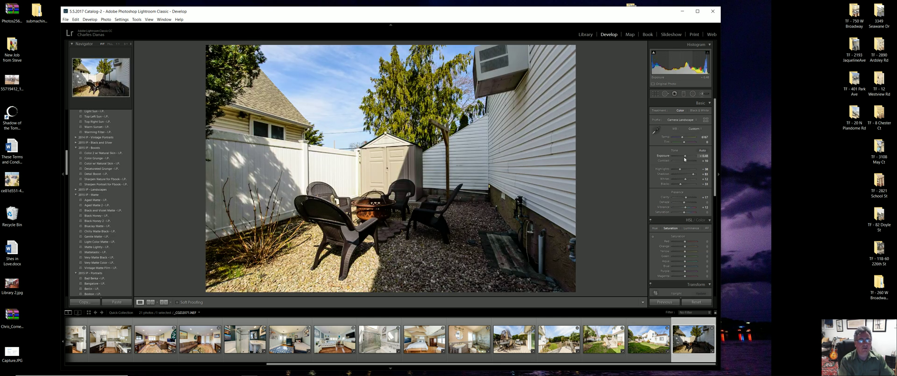
{"action": "left_click_drag", "start_coordinate": [678, 169], "coordinate": [673, 169]}
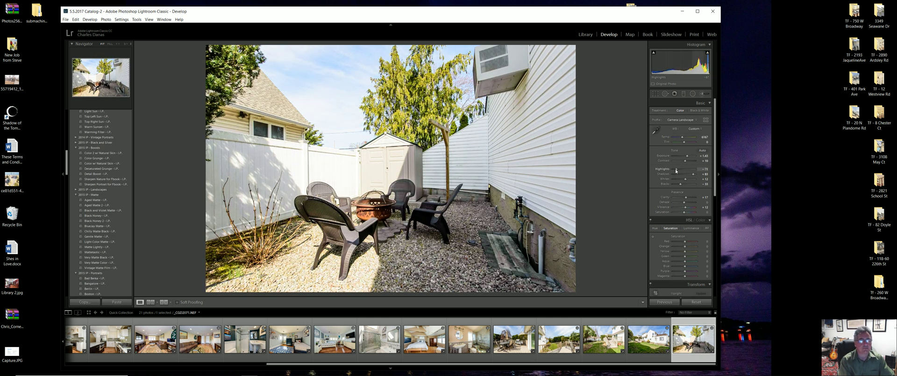
{"action": "left_click", "coordinate": [684, 94]}
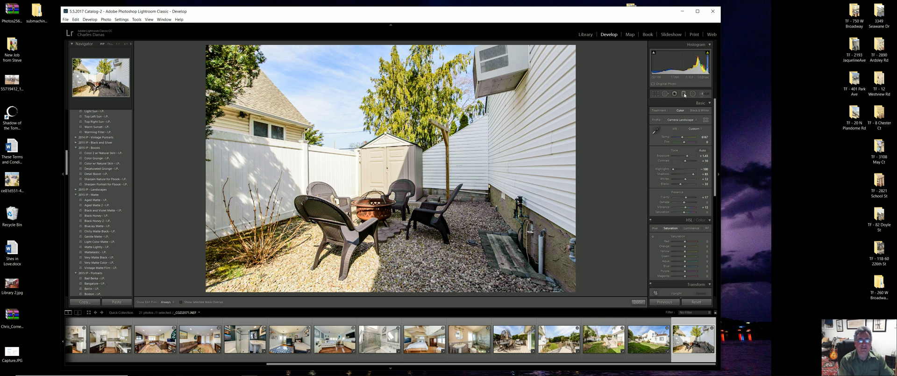
{"action": "left_click_drag", "start_coordinate": [682, 130], "coordinate": [682, 129]}
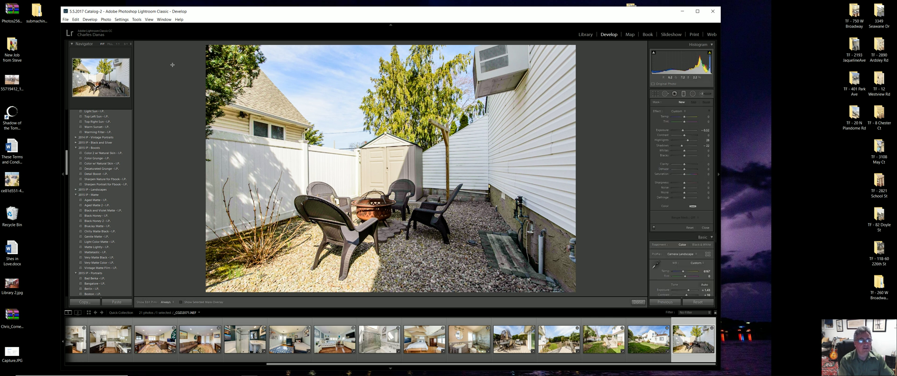
{"action": "left_click_drag", "start_coordinate": [355, 117], "coordinate": [439, 173]}
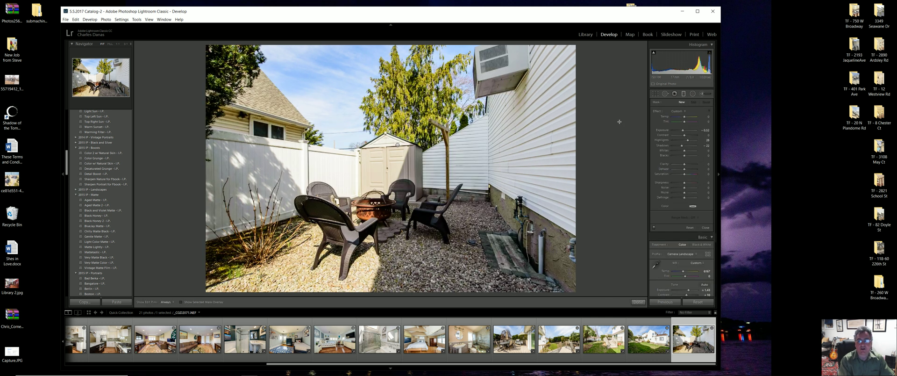
{"action": "left_click", "coordinate": [683, 94]}
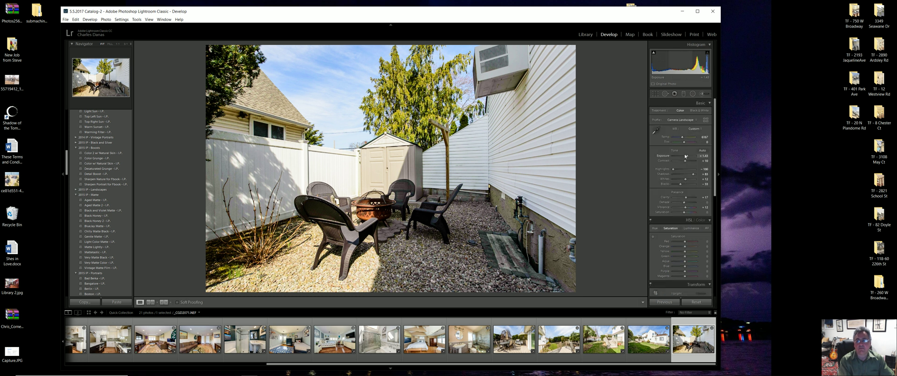
Fine-tune the fire pit photo's exposure, raise its whites and reduce the yellow saturation.
{"action": "left_click_drag", "start_coordinate": [687, 156], "coordinate": [686, 157]}
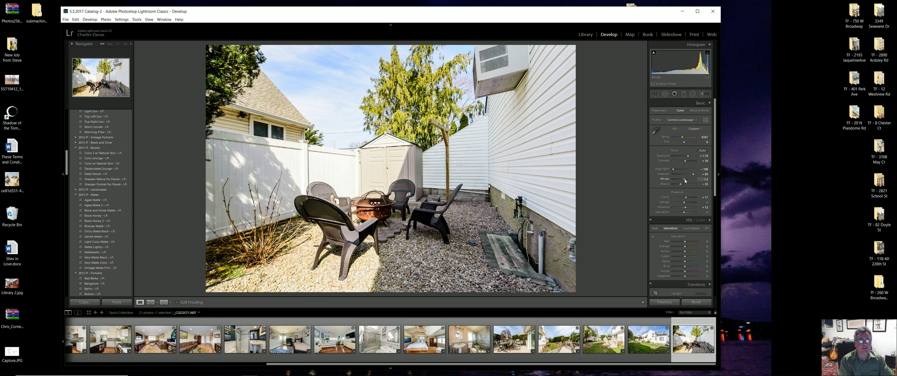
{"action": "left_click_drag", "start_coordinate": [685, 179], "coordinate": [687, 158]}
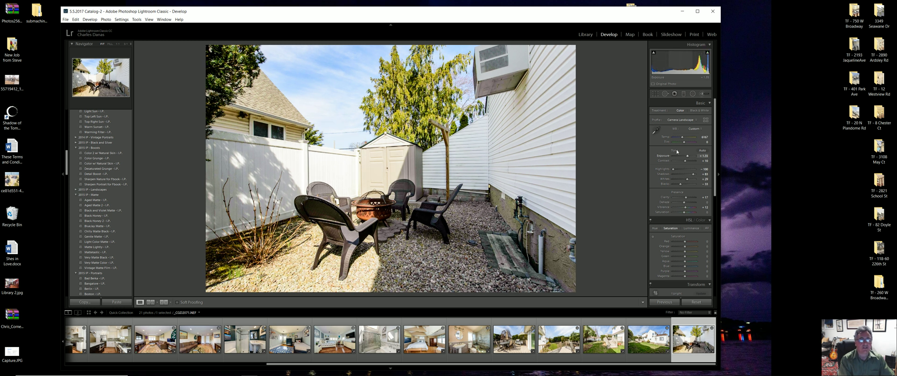
{"action": "left_click", "coordinate": [681, 251]}
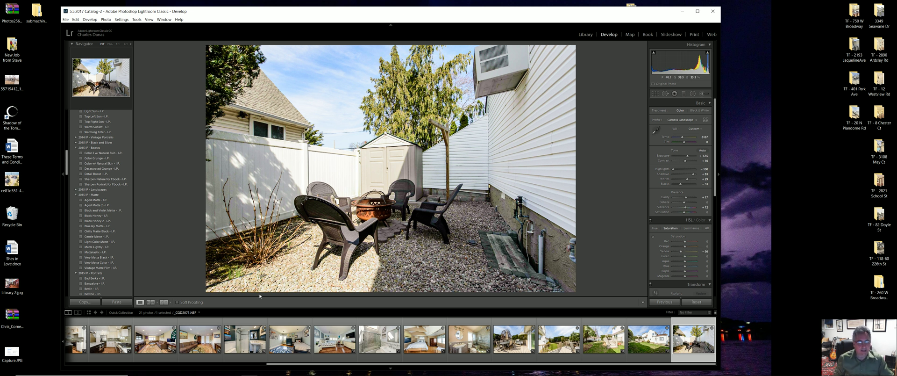
Select all 21 photos in the Quick Collection.
{"action": "scroll", "coordinate": [201, 339], "scroll_direction": "up", "scroll_amount": 5}
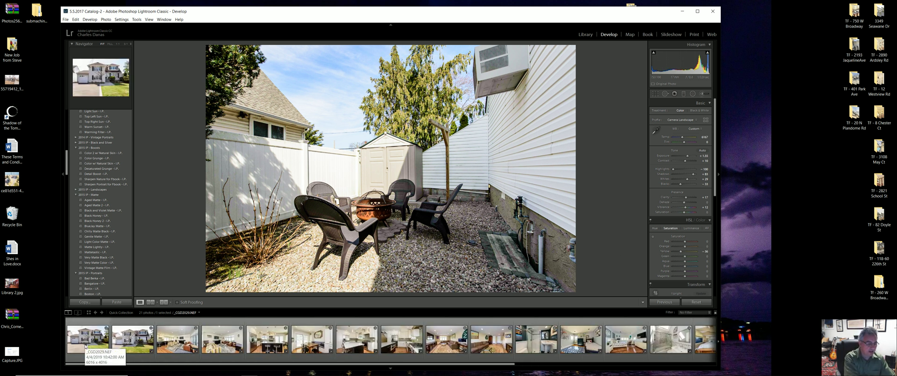
{"action": "key", "text": "ctrl+a"}
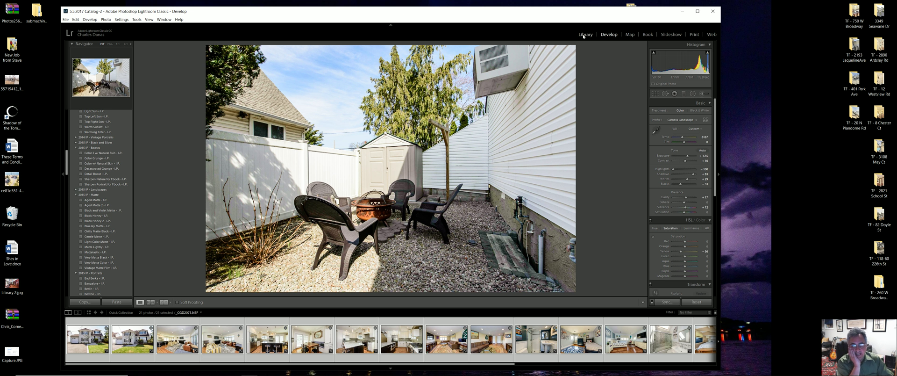